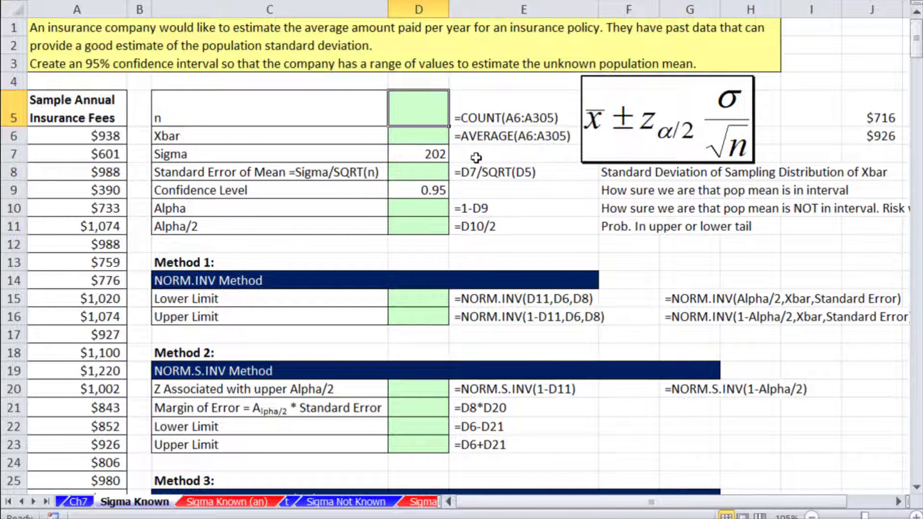
Calculate the sample size n in D5 by counting the insurance fees with =COUNT(A6:A305).
drag(76, 136, 85, 276)
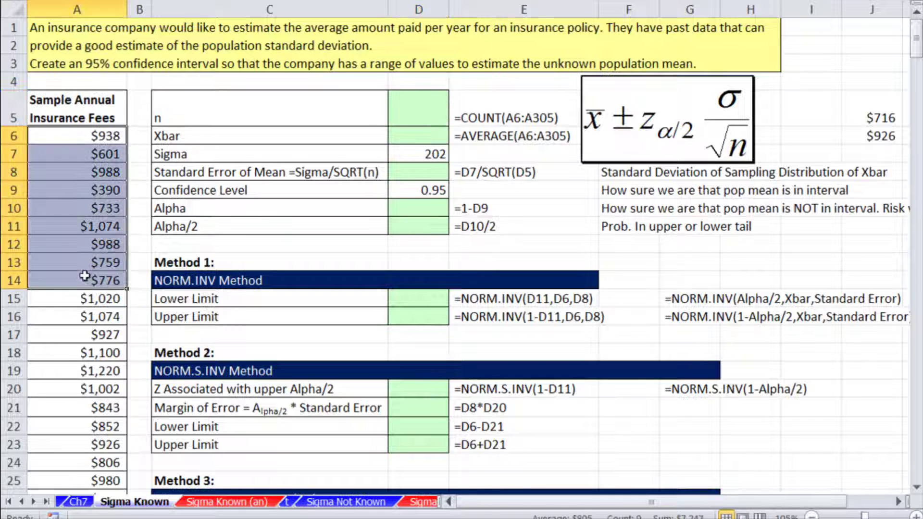
click(413, 109)
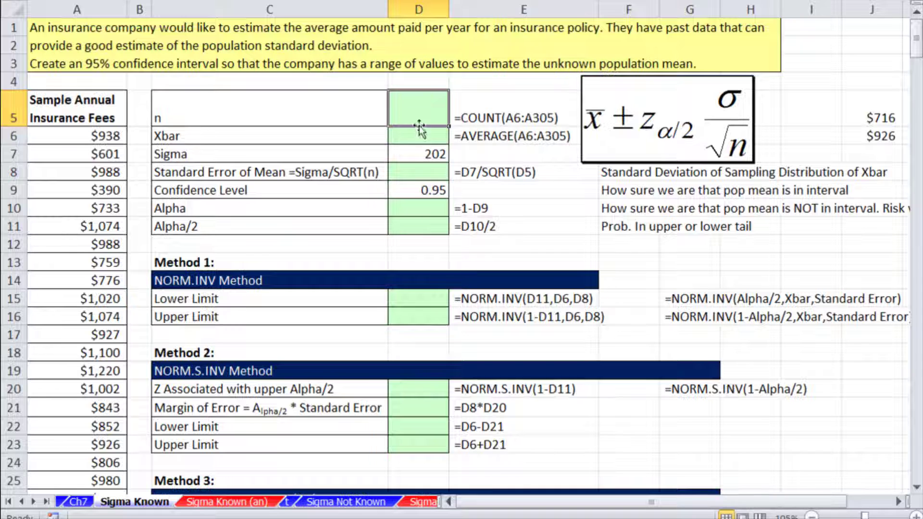
text(=count)
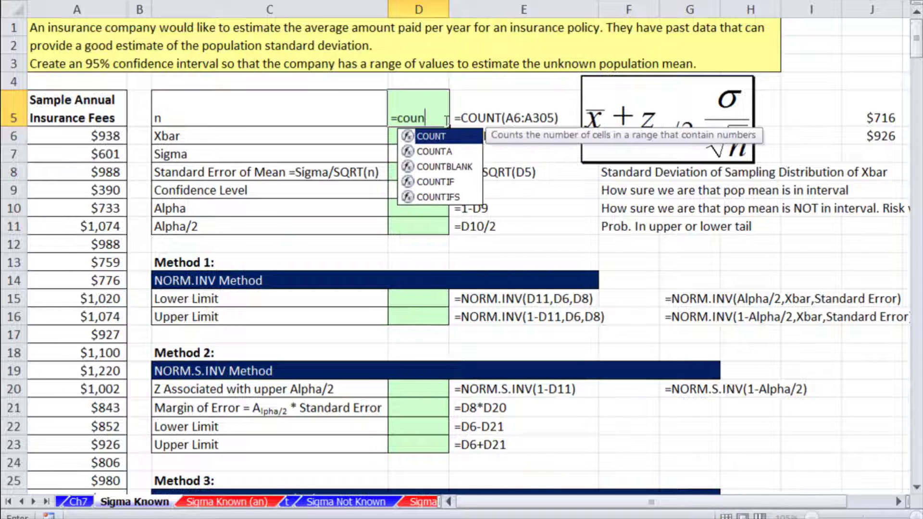
key(Tab)
click(93, 135)
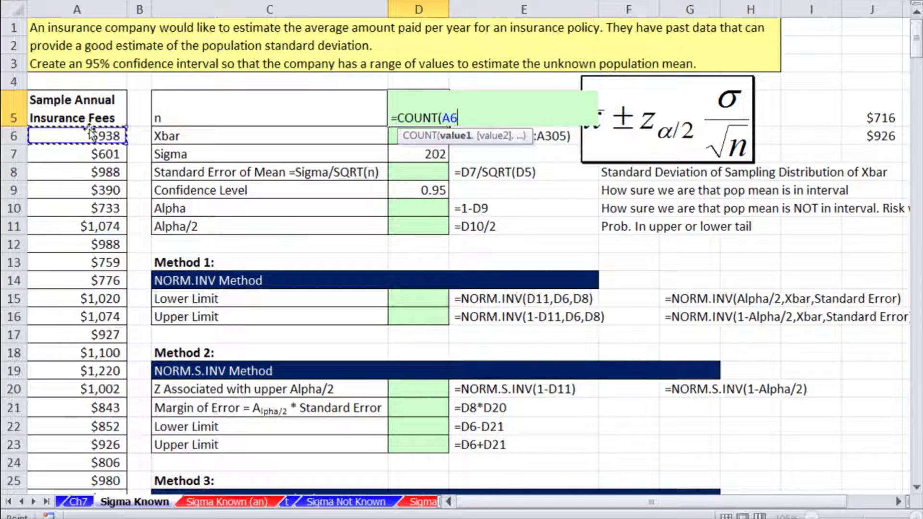
key(ctrl+shift+Down)
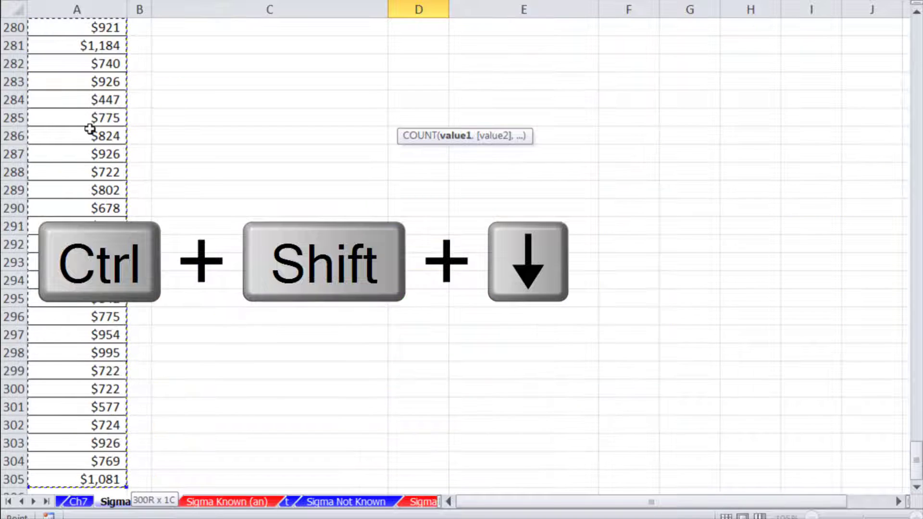
key(shift+Return)
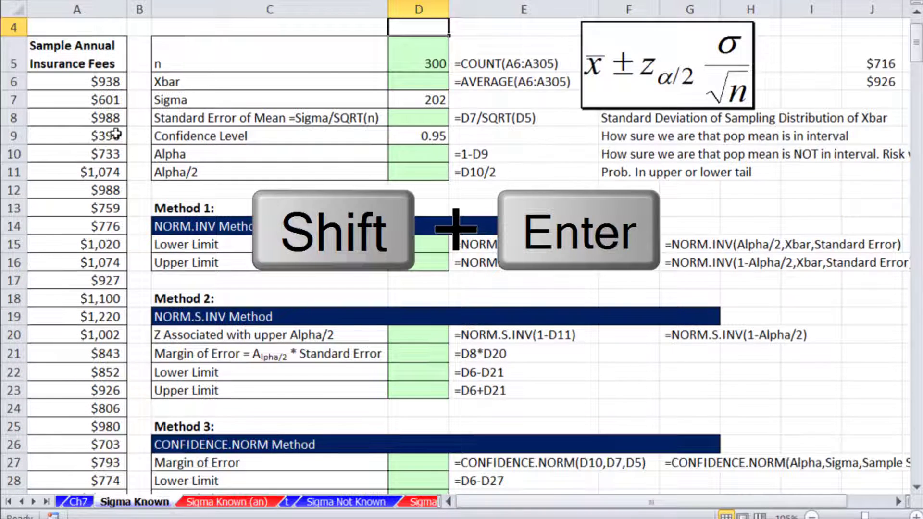
Calculate the sample mean Xbar in D6 by averaging the insurance fees with =AVERAGE(A6:A305).
scroll(124, 121, up, 1)
key(Down)
key(Down)
text(=aver)
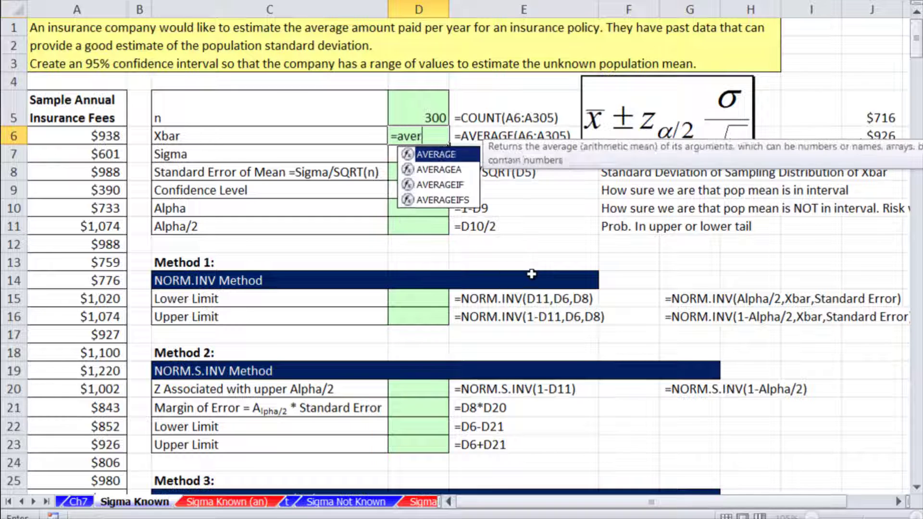
key(Tab)
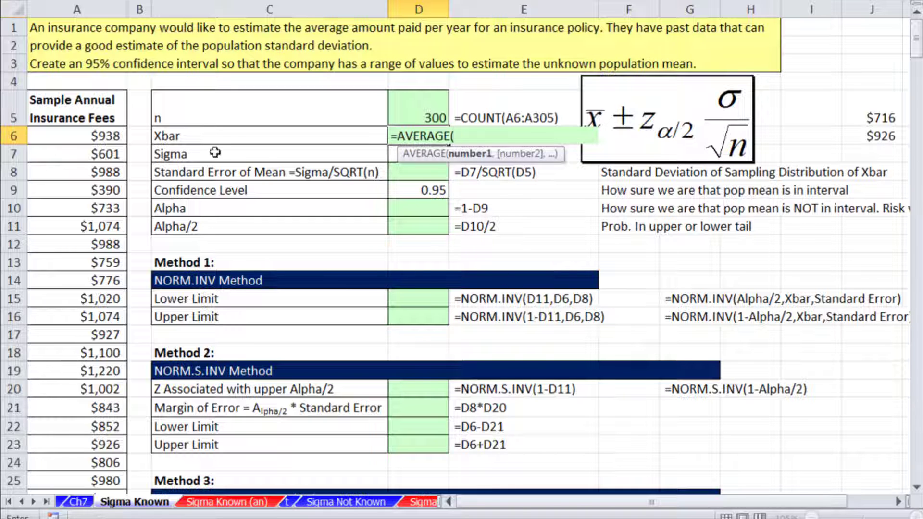
click(98, 128)
key(ctrl+shift+Down)
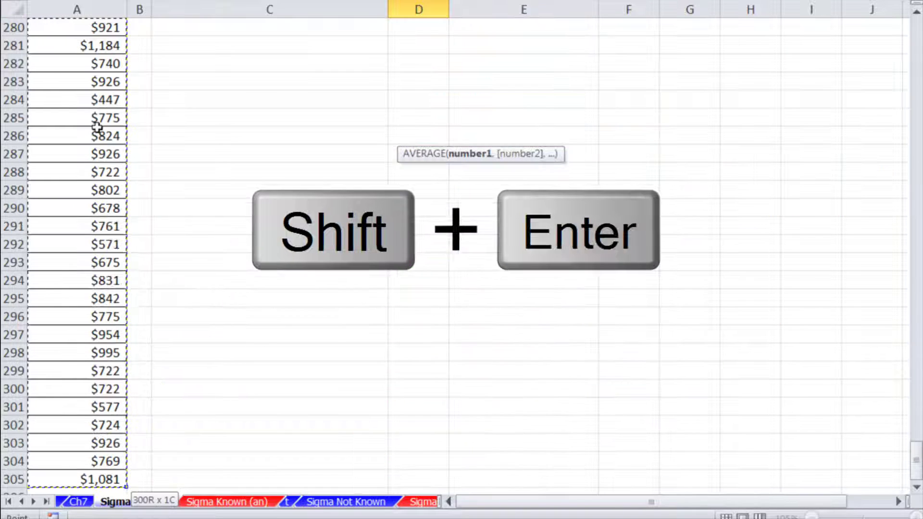
key(shift+Return)
scroll(160, 153, up, 1)
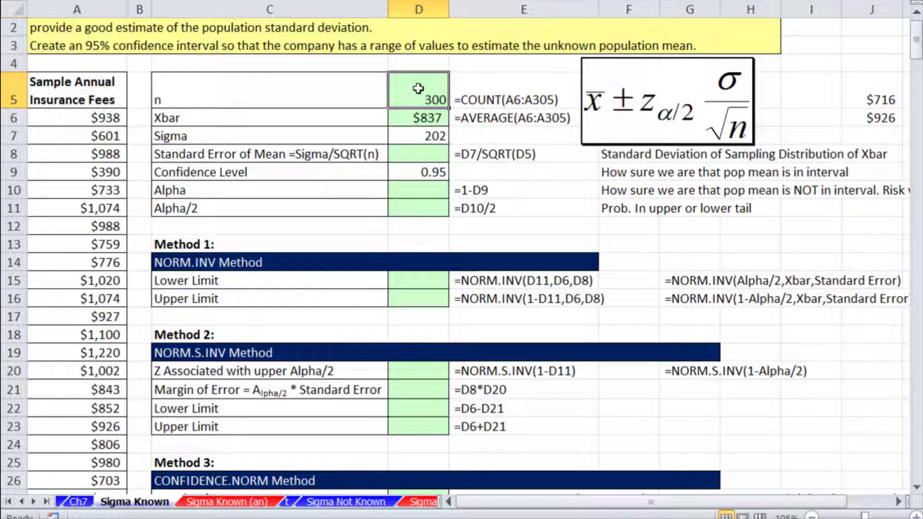
Calculate the standard error of the mean in D8 from sigma and n with =D7/SQRT(D5).
click(429, 137)
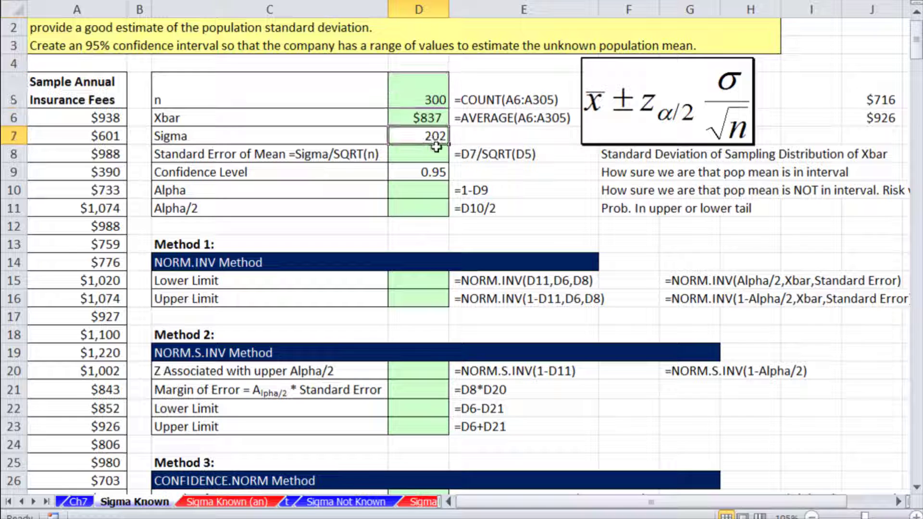
click(417, 157)
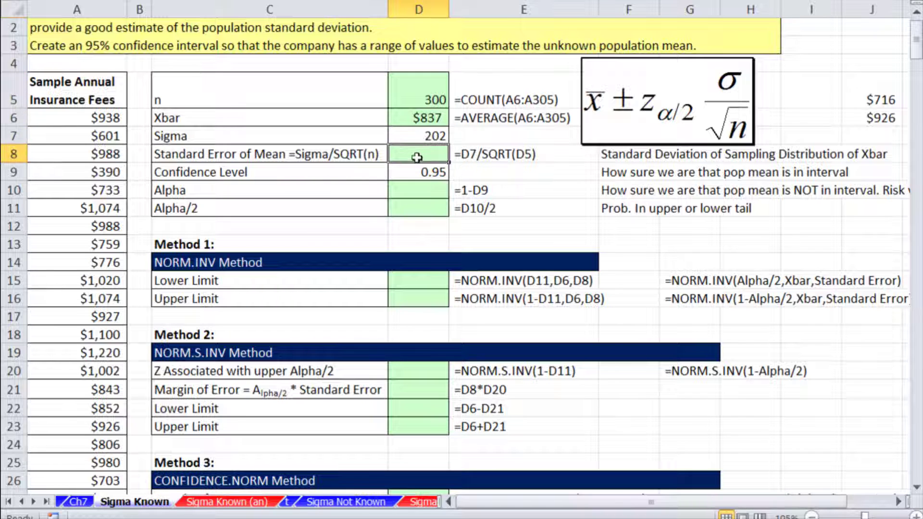
text(=)
click(410, 135)
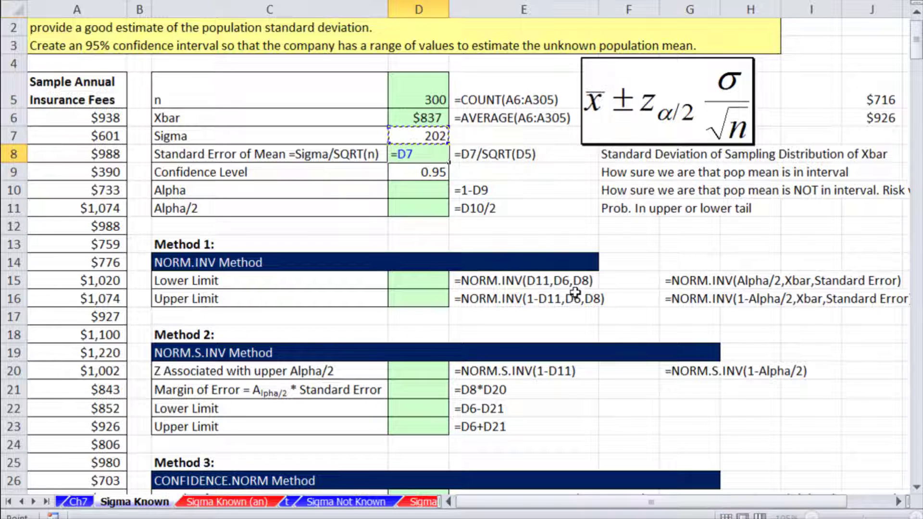
text(/sqrt)
key(Tab)
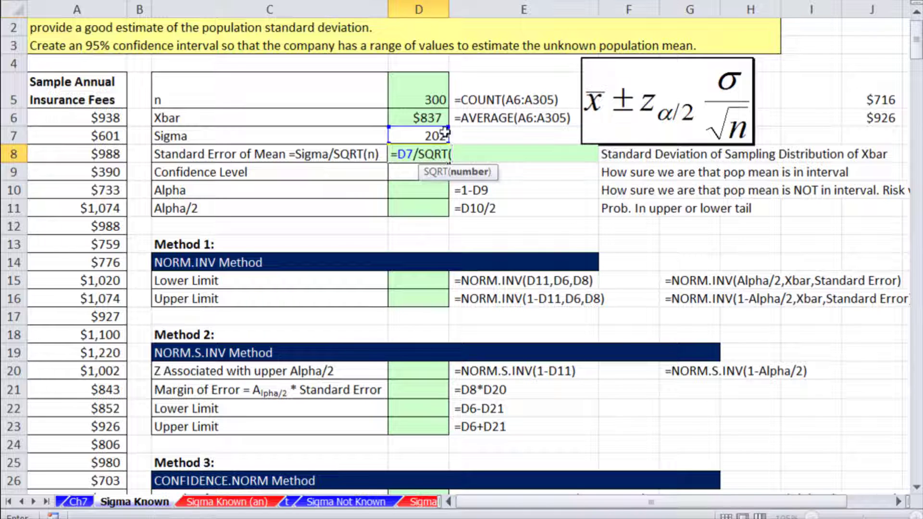
click(427, 98)
text())
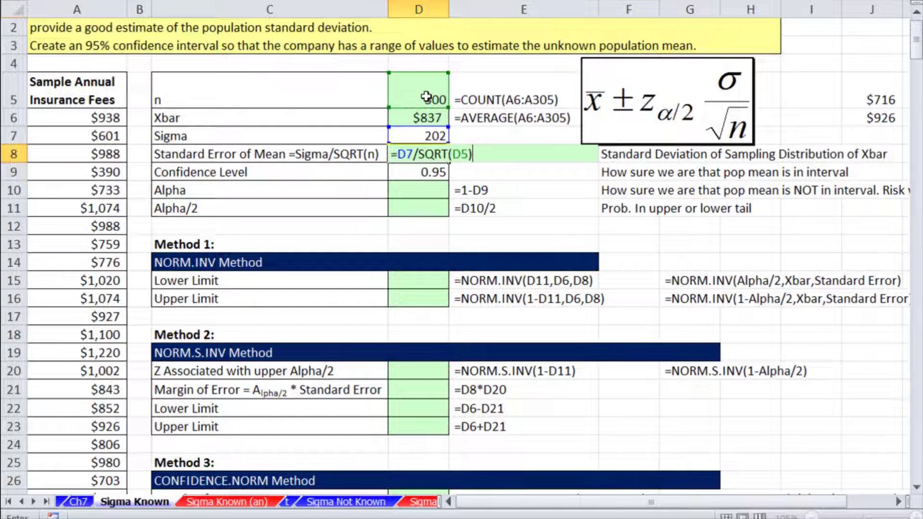
key(Return)
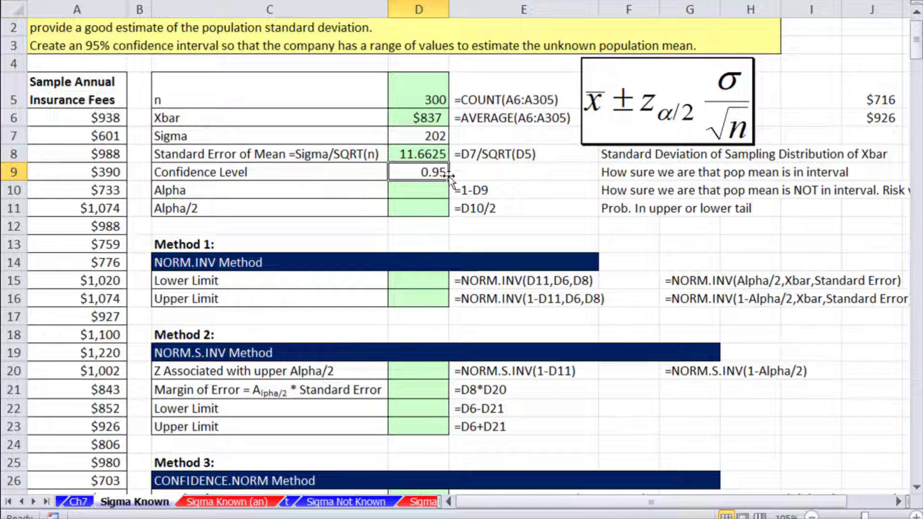
Calculate alpha in D10 as the complement of the confidence level with =1-D9.
click(429, 196)
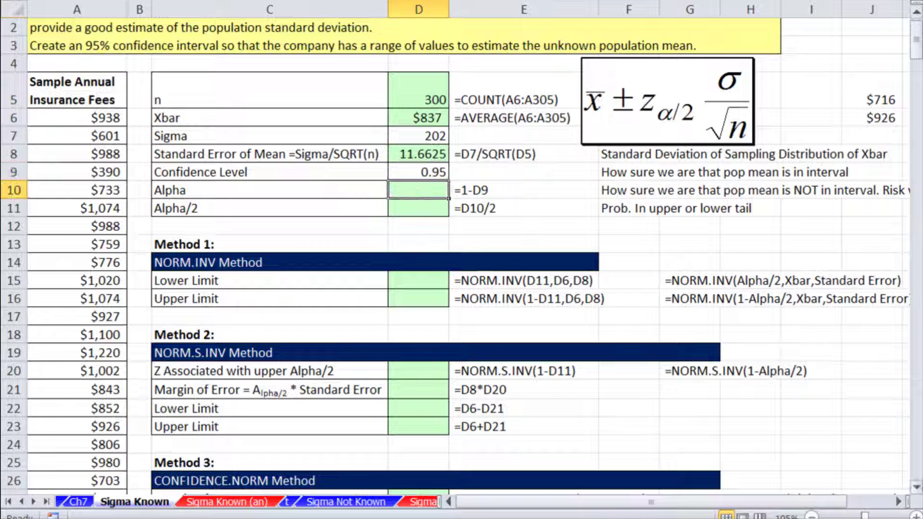
text(=1)
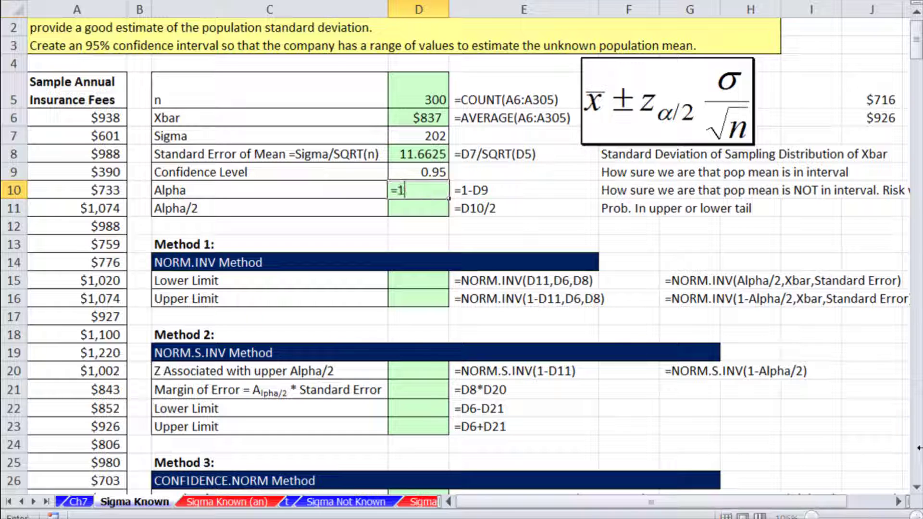
text(-D9)
key(Return)
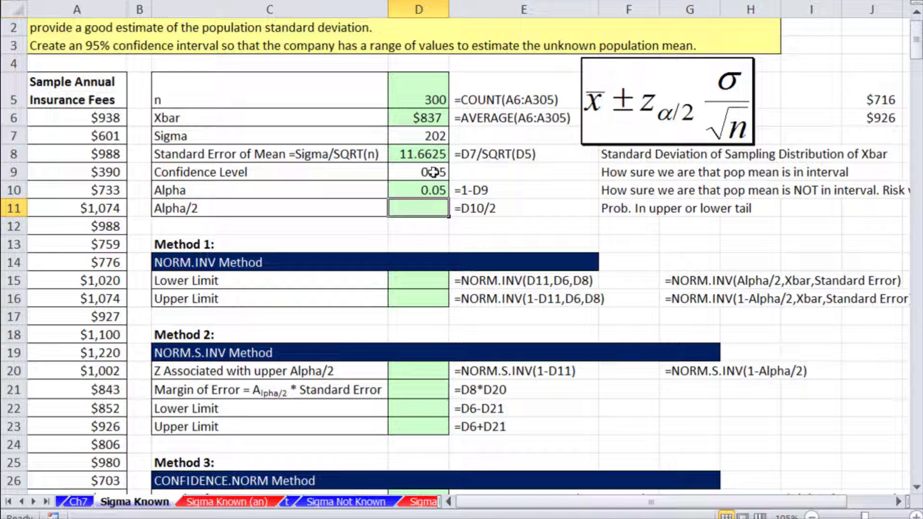
Calculate Alpha/2 in D11 by halving alpha with the formula =D10/2.
scroll(597, 193, down, 13)
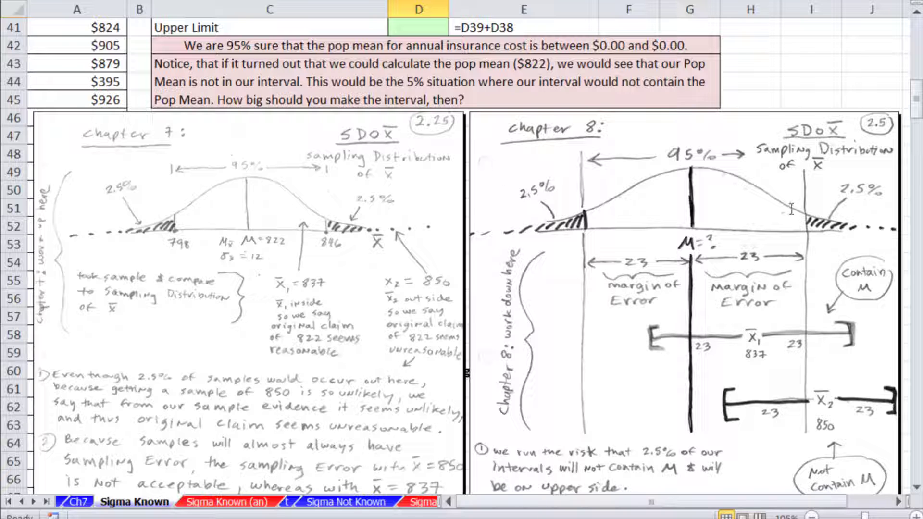
scroll(552, 330, up, 7)
scroll(552, 330, down, 5)
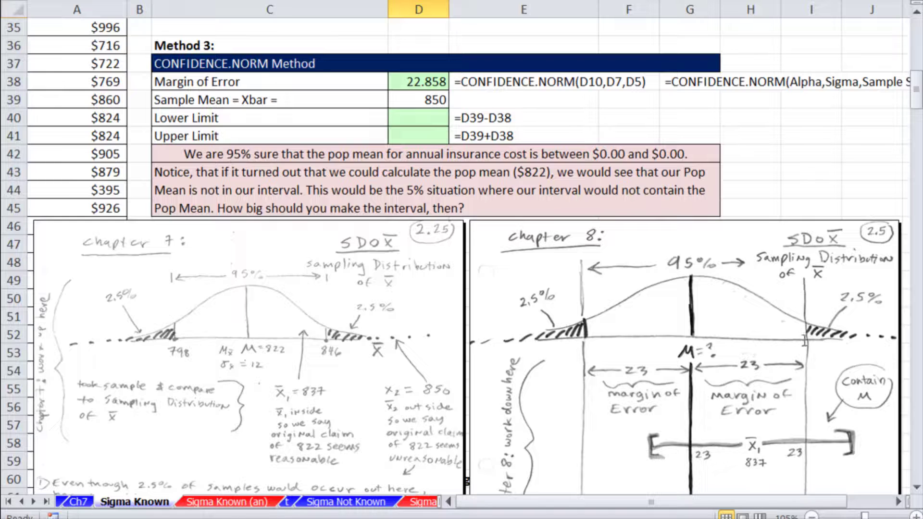
scroll(659, 355, up, 11)
click(429, 226)
text(=D10)
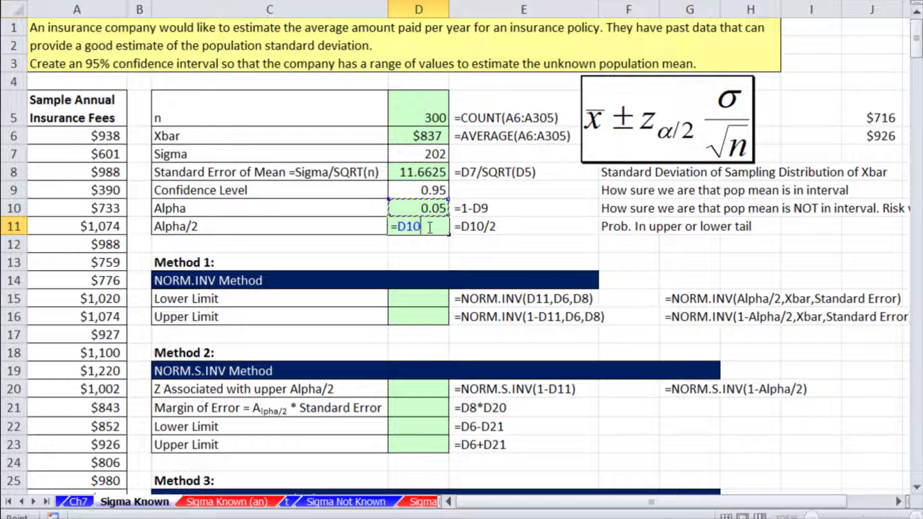
text(/2)
key(Return)
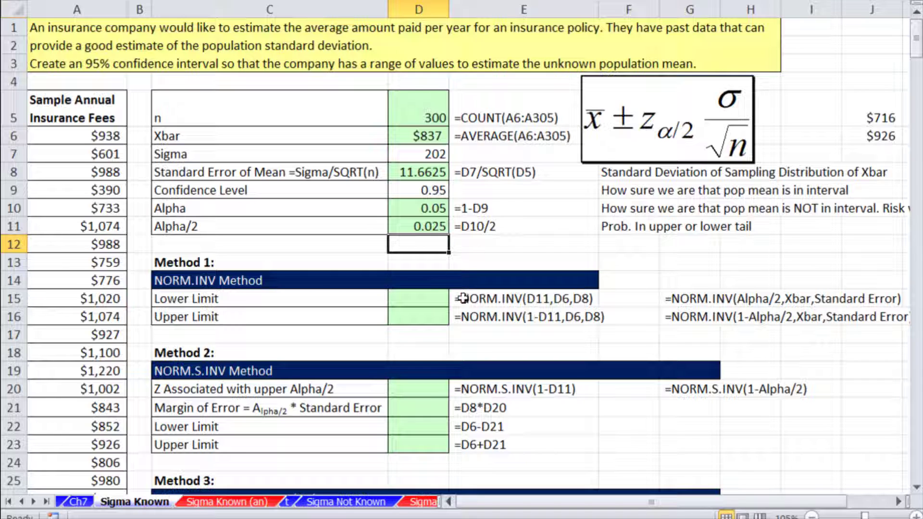
Calculate the Method 1 lower limit in D15 from Alpha/2, Xbar and the standard error with =NORM.INV(D11,D6,D8).
click(425, 262)
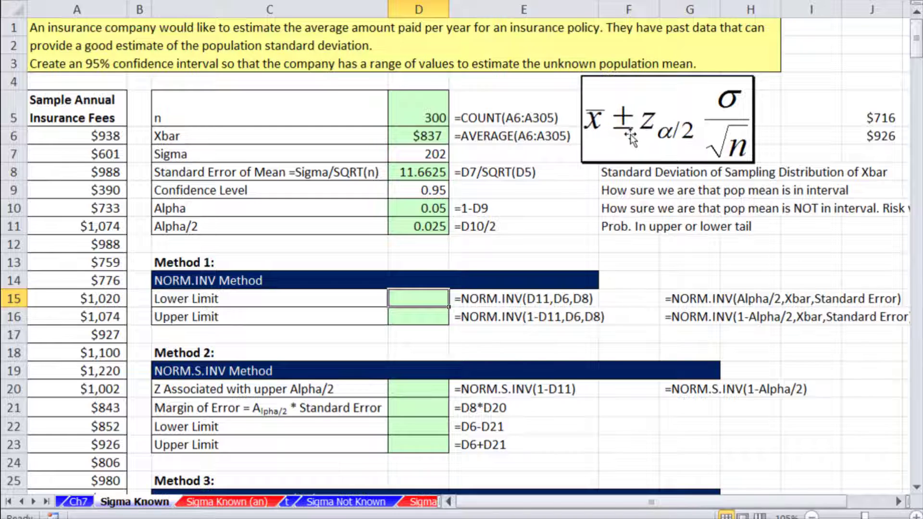
text(=)
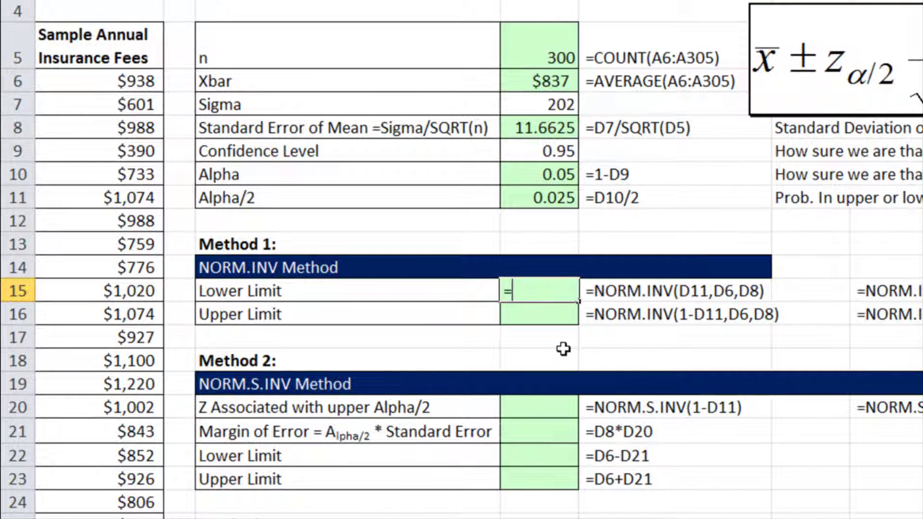
text(nor)
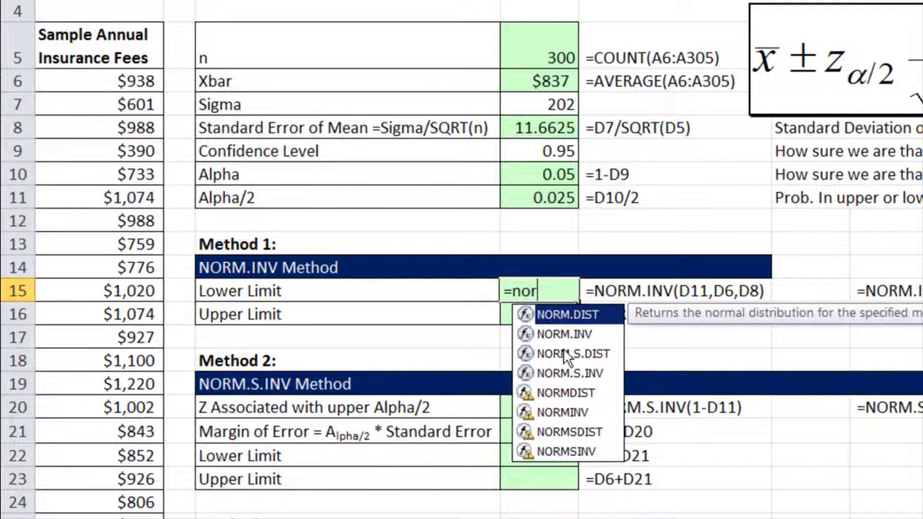
click(572, 333)
double_click(571, 334)
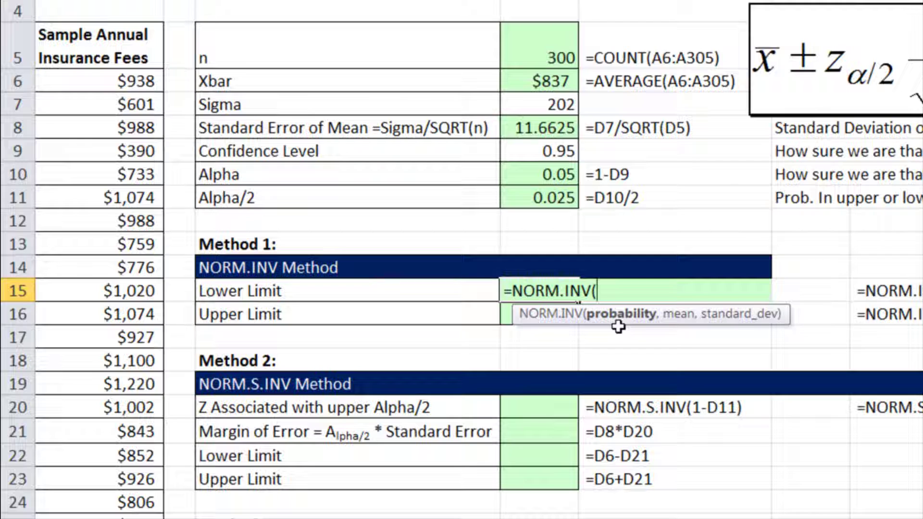
click(544, 200)
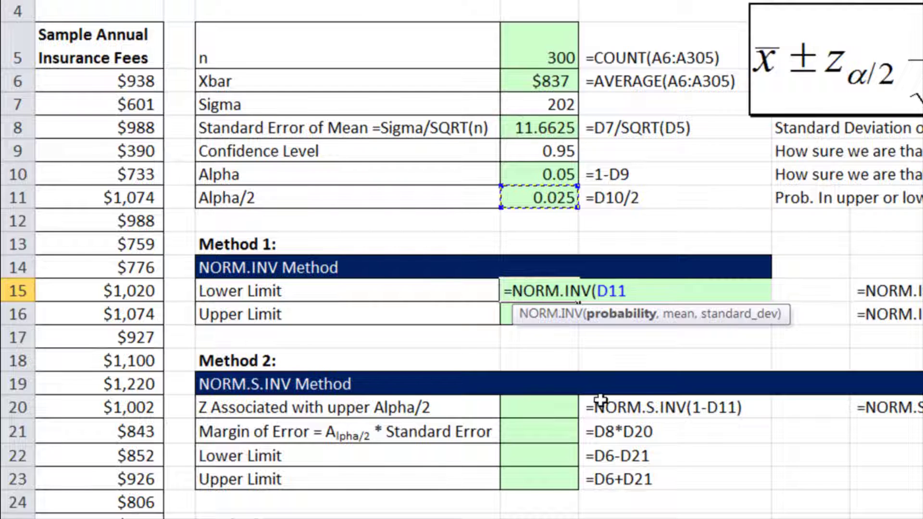
text(,)
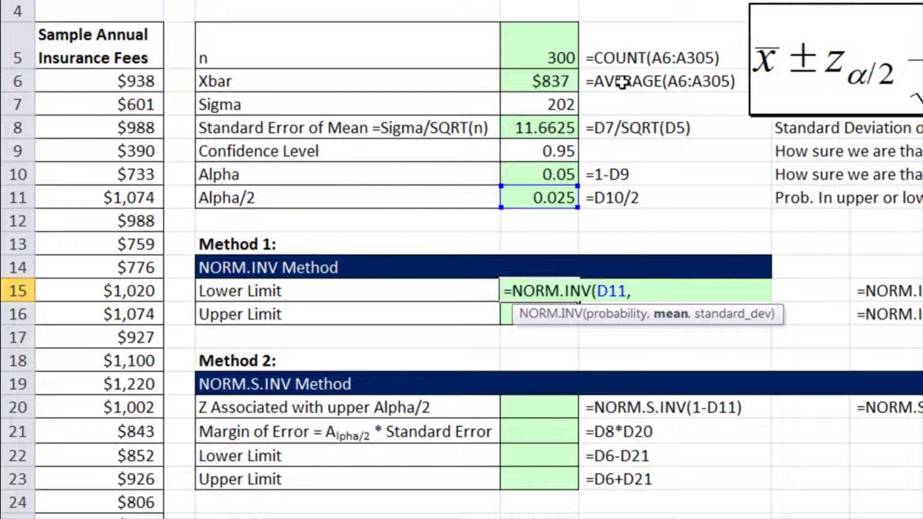
click(551, 81)
text(,)
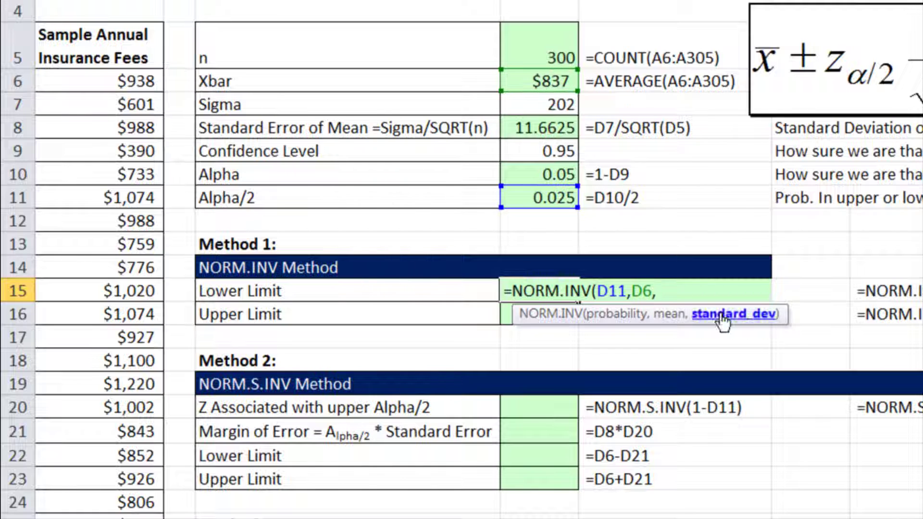
click(544, 129)
key(Return)
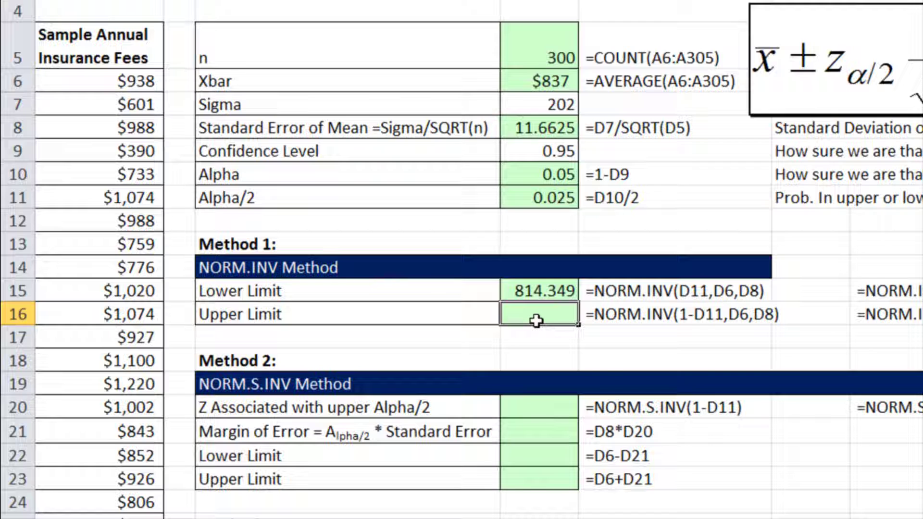
Calculate the Method 1 upper limit in D16 from the complement of Alpha/2, Xbar and the standard error with =NORM.INV(1-D11,D6,D8).
text(=norm)
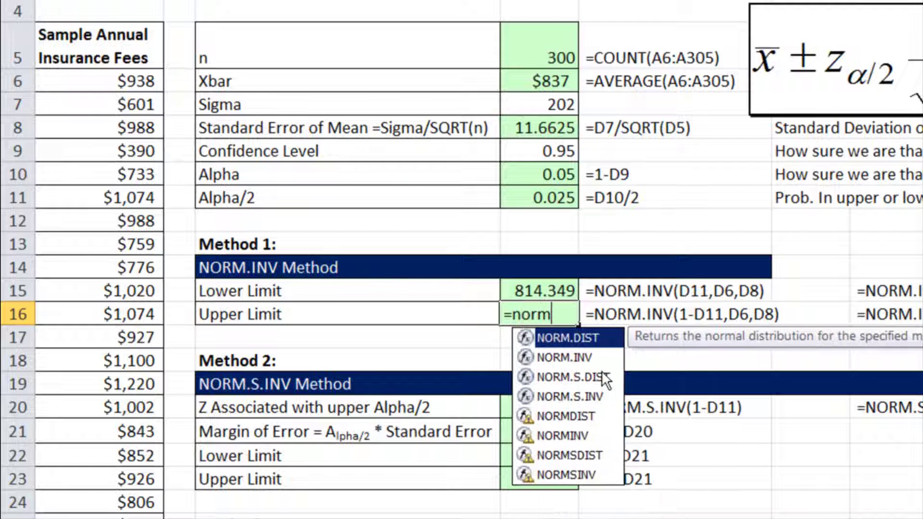
key(Down)
key(Tab)
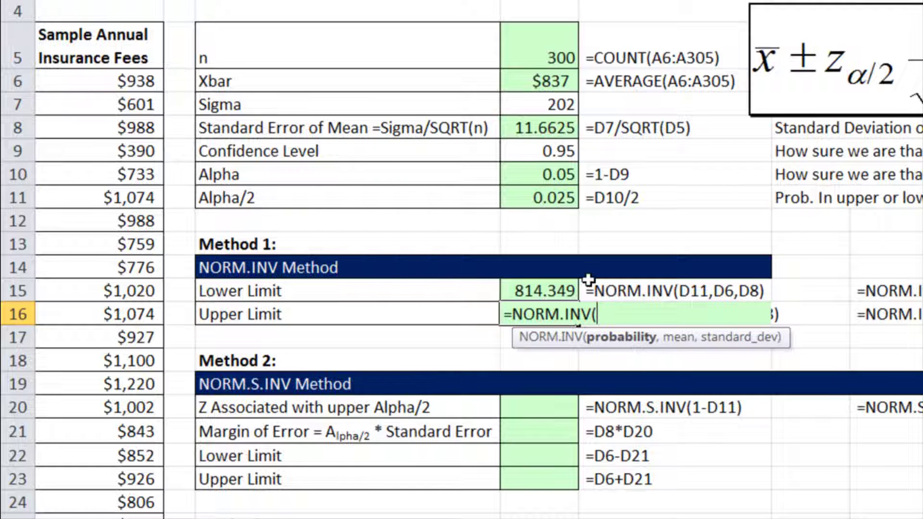
text(-)
click(552, 206)
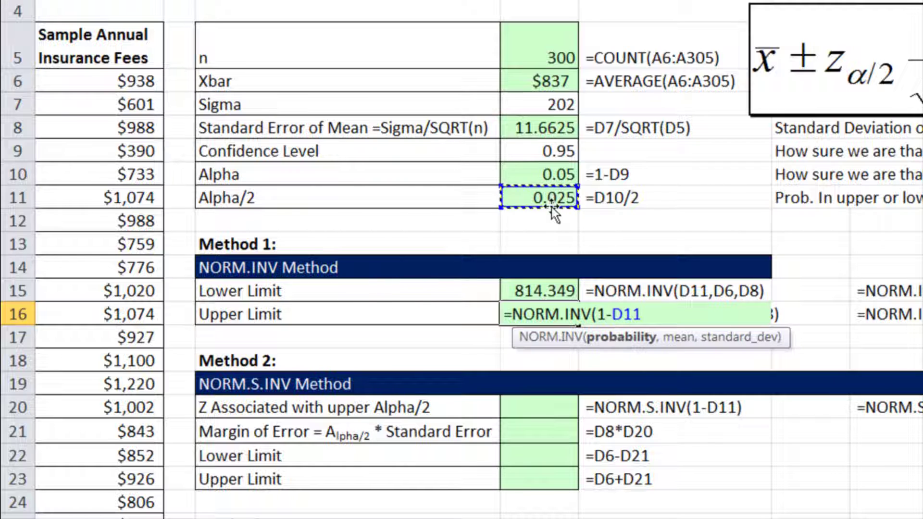
text(,)
click(541, 79)
text(,)
click(564, 122)
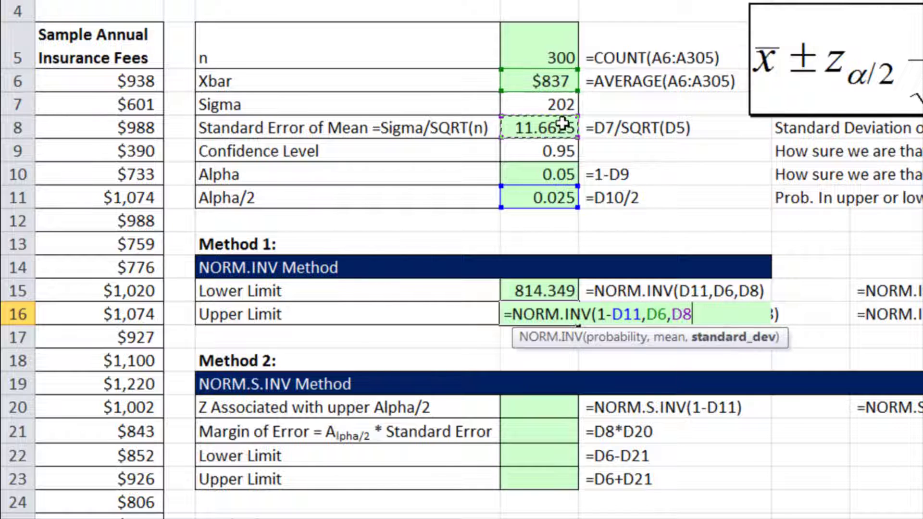
key(ctrl+Return)
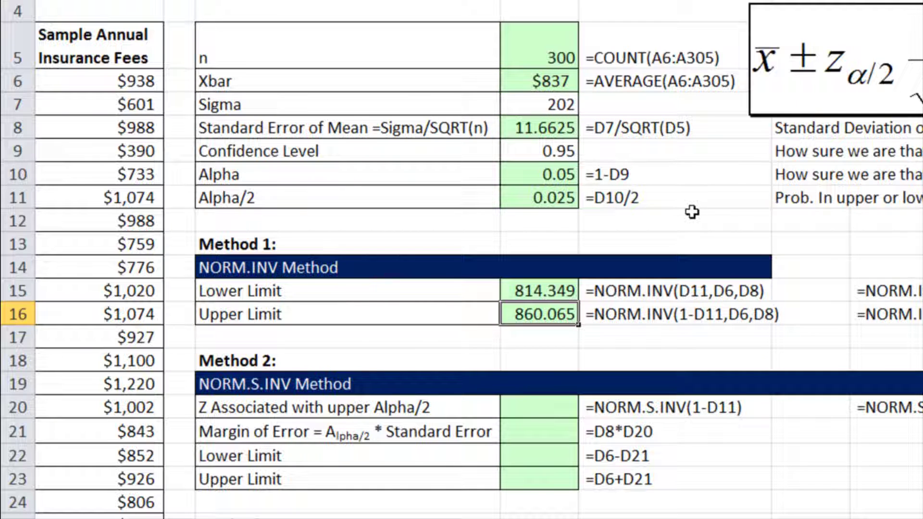
click(316, 292)
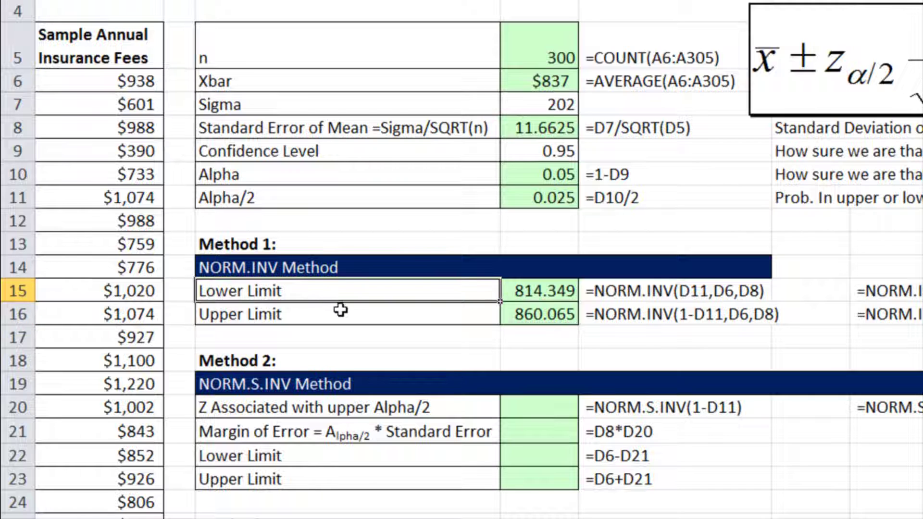
click(348, 316)
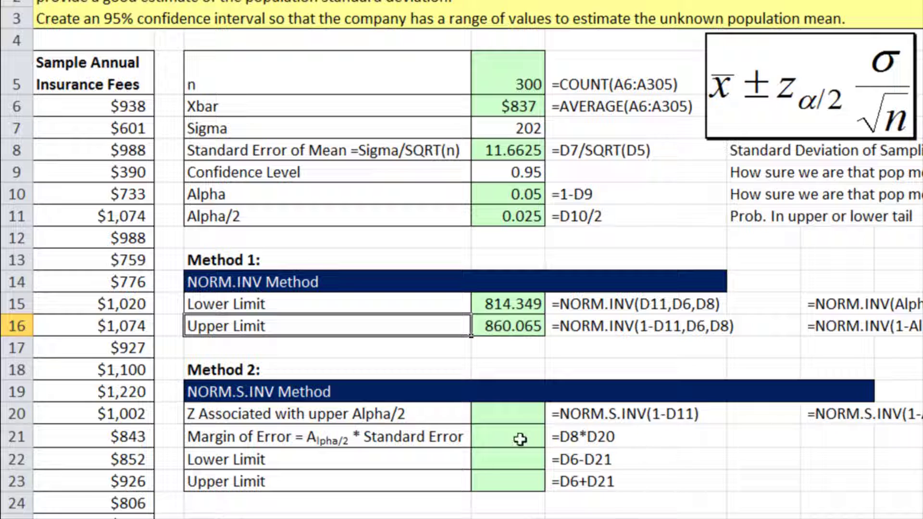
Calculate the Method 2 Z value for the upper Alpha/2 in D20 with =NORM.S.INV(1-D11).
click(508, 415)
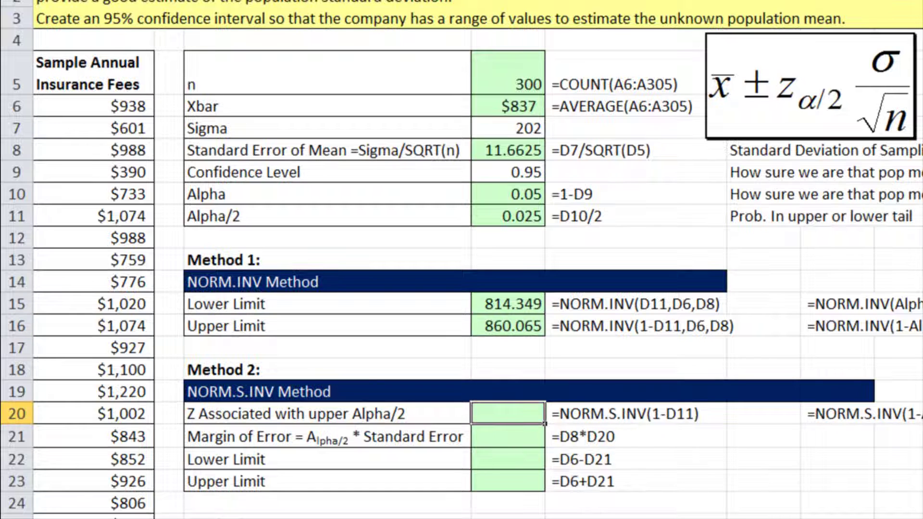
text(=norm)
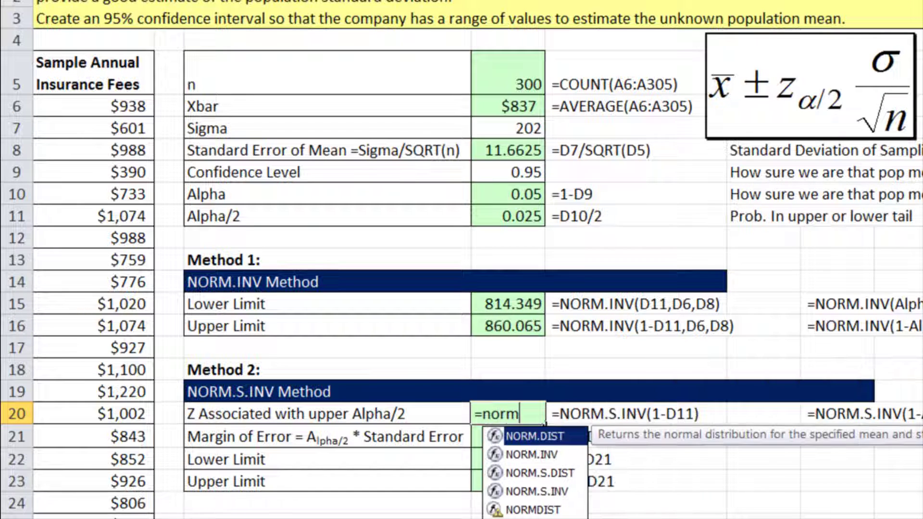
text(.s)
key(Down)
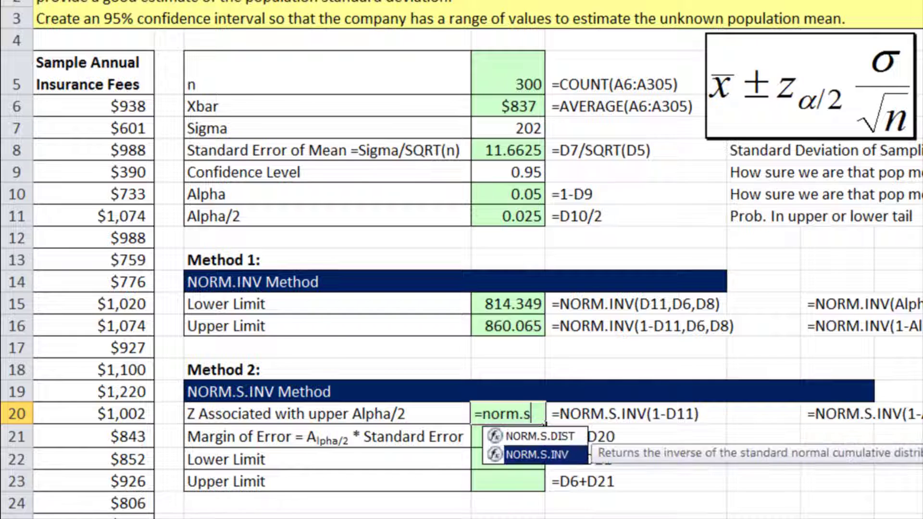
key(Tab)
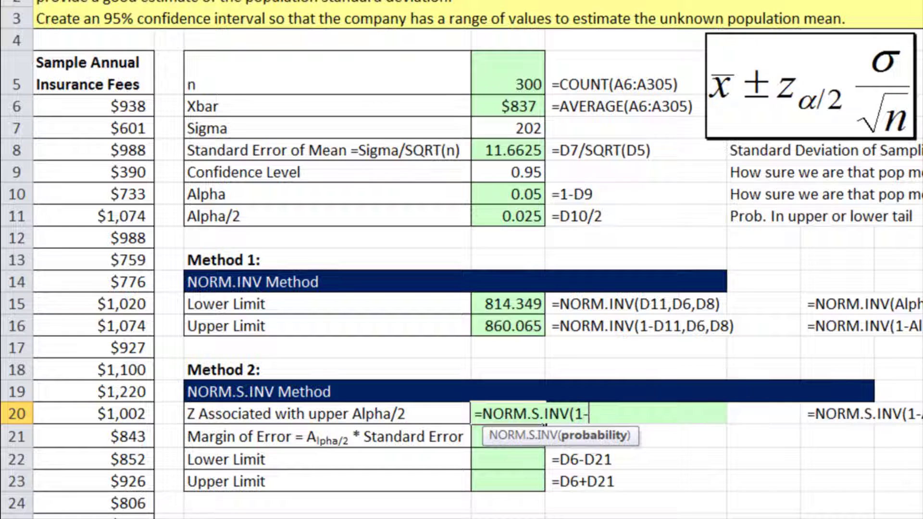
text(1-)
click(526, 210)
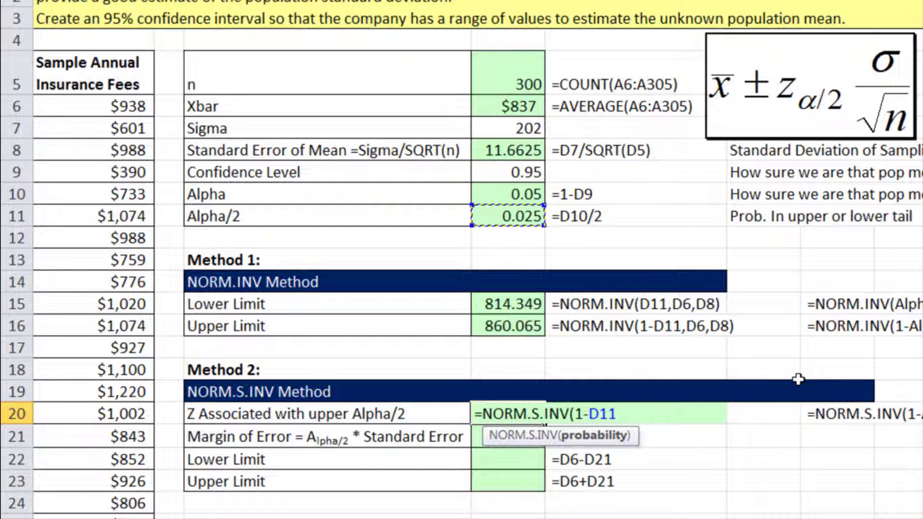
text())
key(Return)
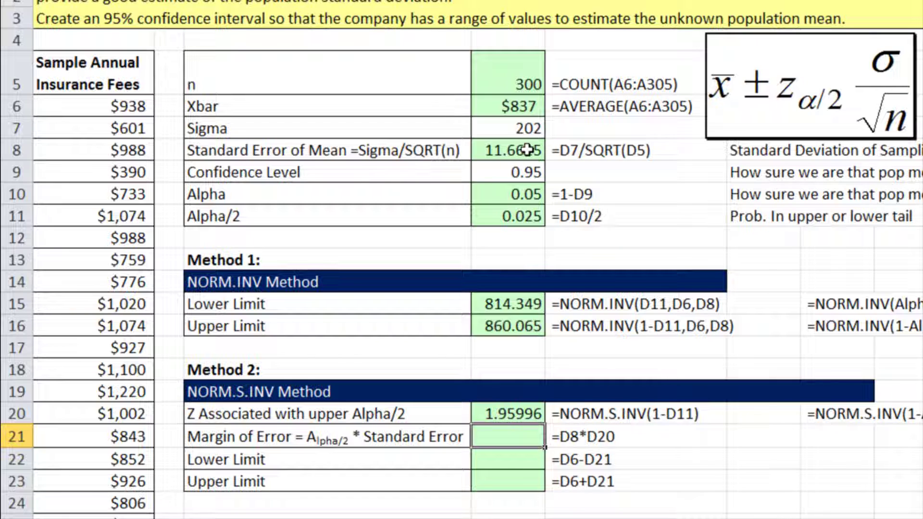
Calculate the Method 2 margin of error in D21 by multiplying Z by the standard error with =D20*D8.
text(=)
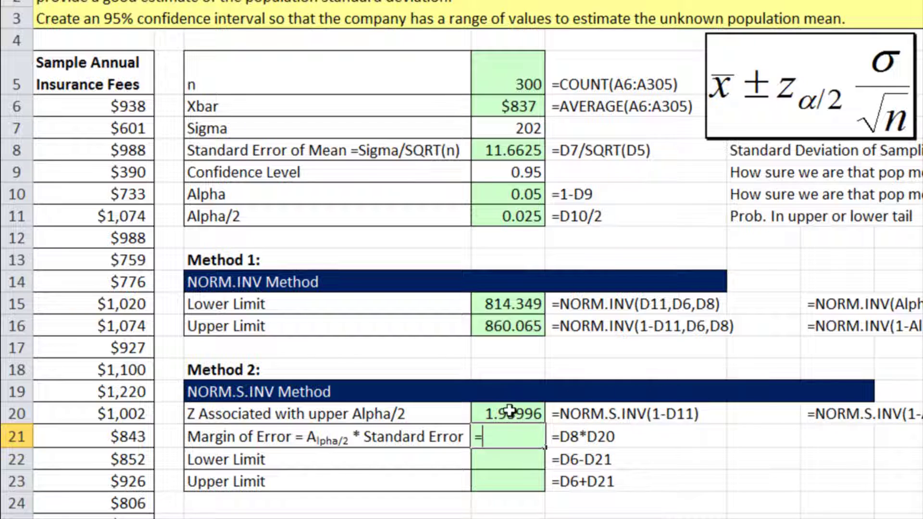
click(522, 413)
text(*)
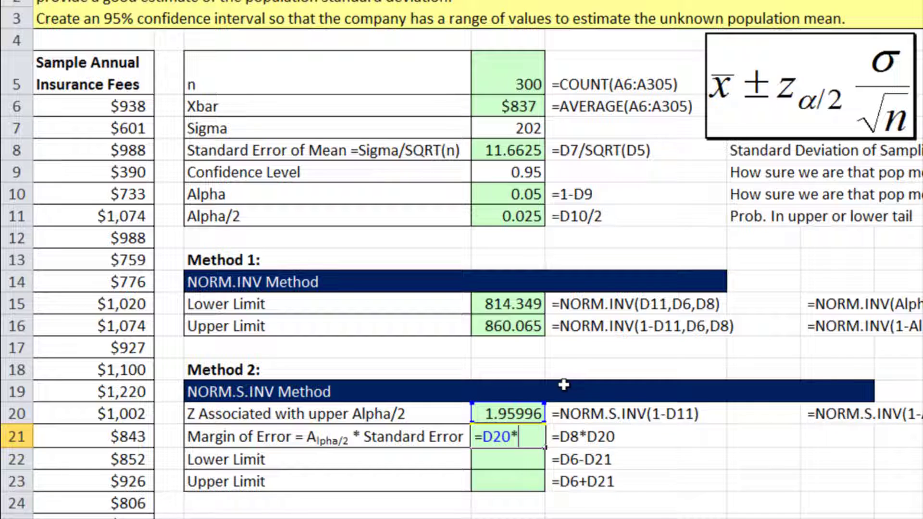
click(514, 151)
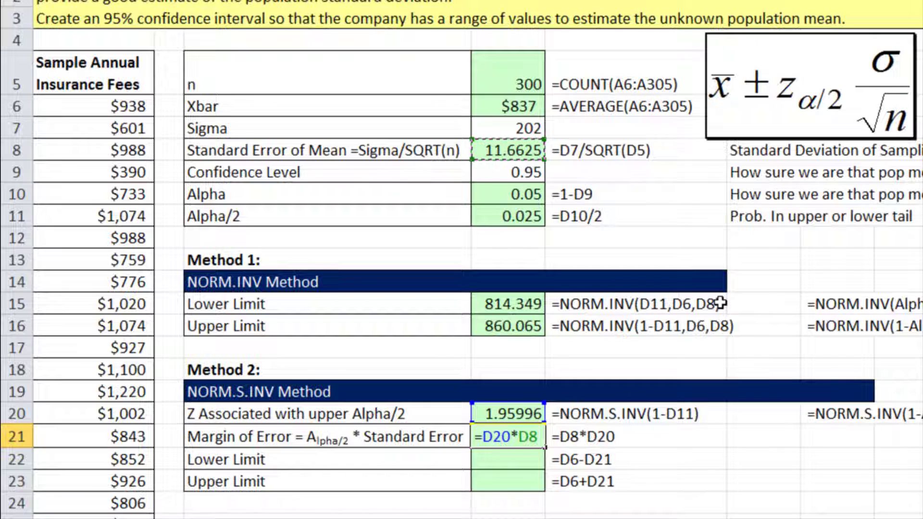
key(ctrl+Return)
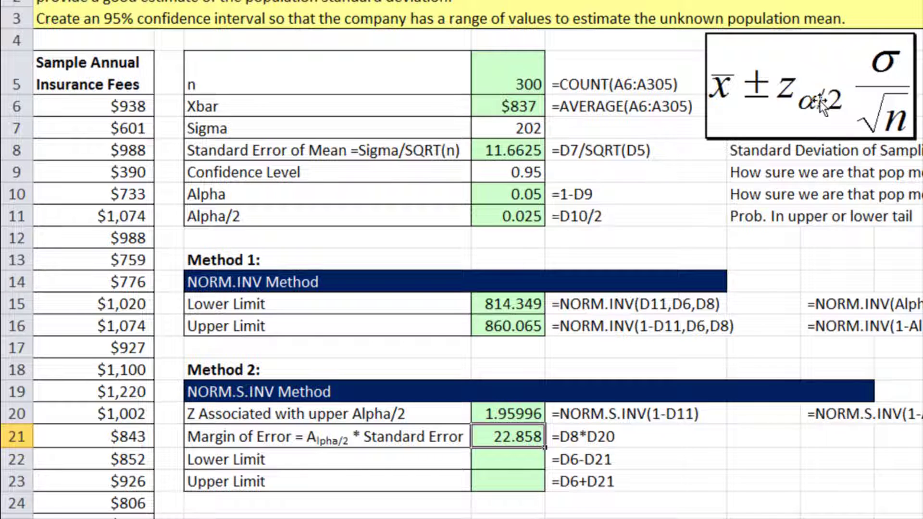
Calculate the Method 2 lower limit in D22 by subtracting the margin of error from Xbar with =D6-D21.
click(503, 460)
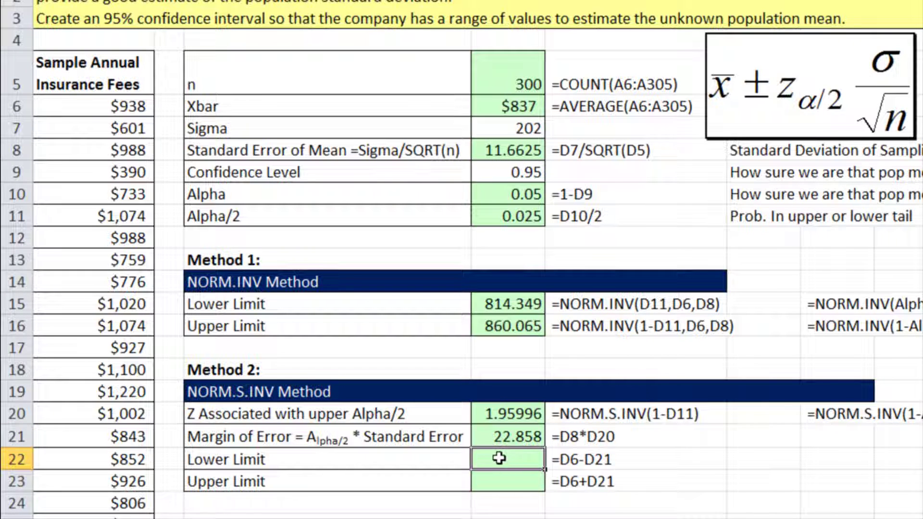
text(=)
click(516, 107)
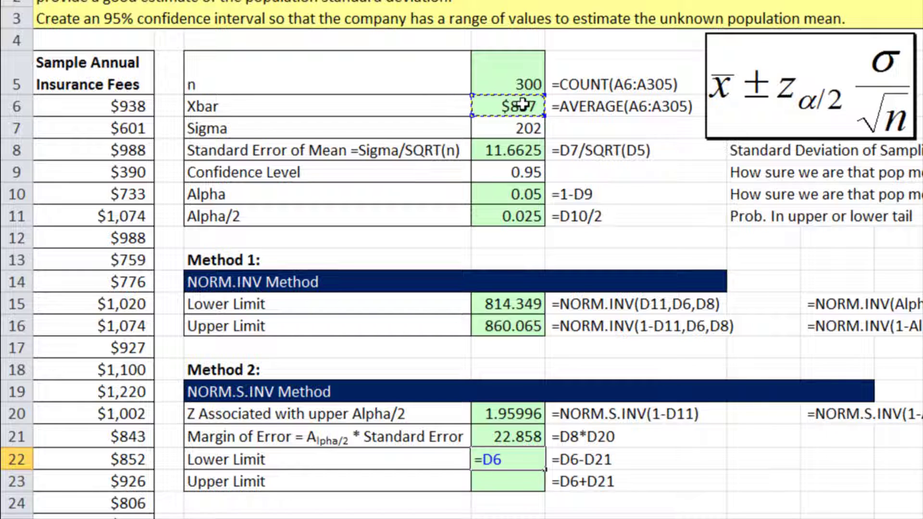
text(-)
click(536, 436)
key(Return)
Calculate the Method 2 upper limit in D23 by adding the margin of error to Xbar with =D6+D21.
text(=)
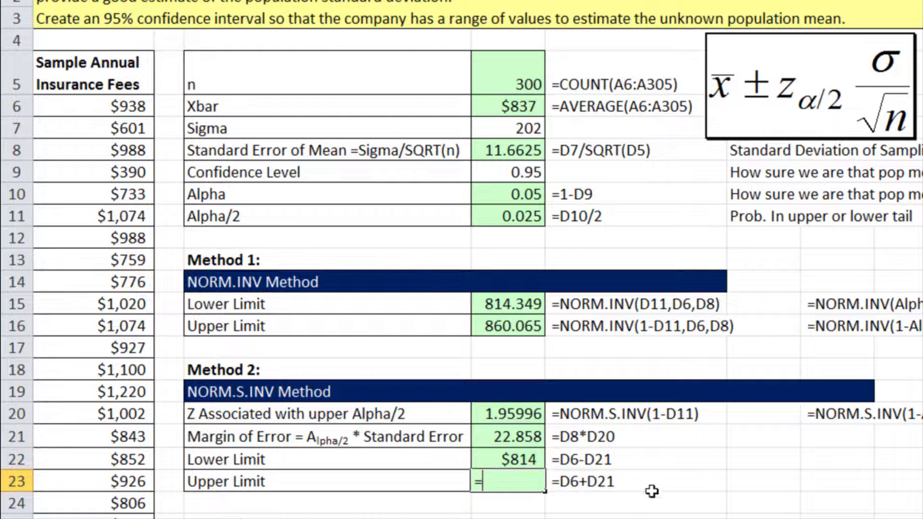
click(520, 102)
text(+)
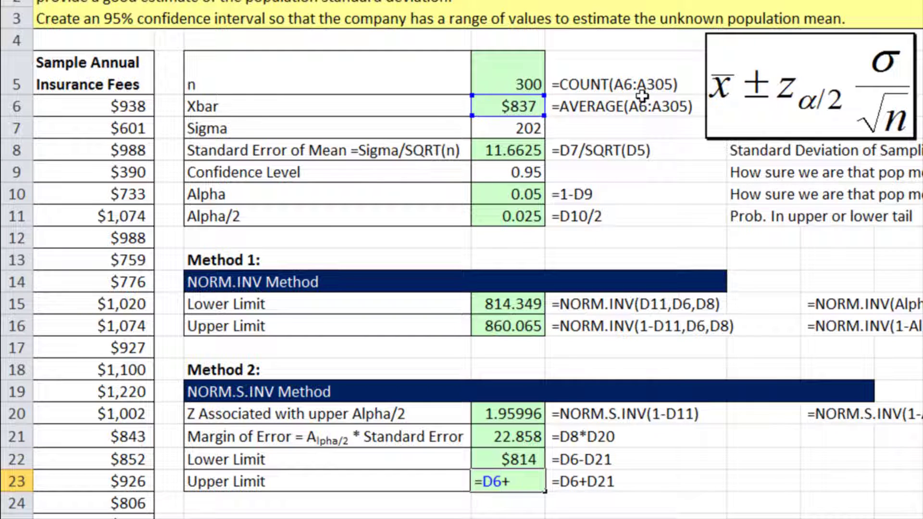
click(517, 441)
key(Return)
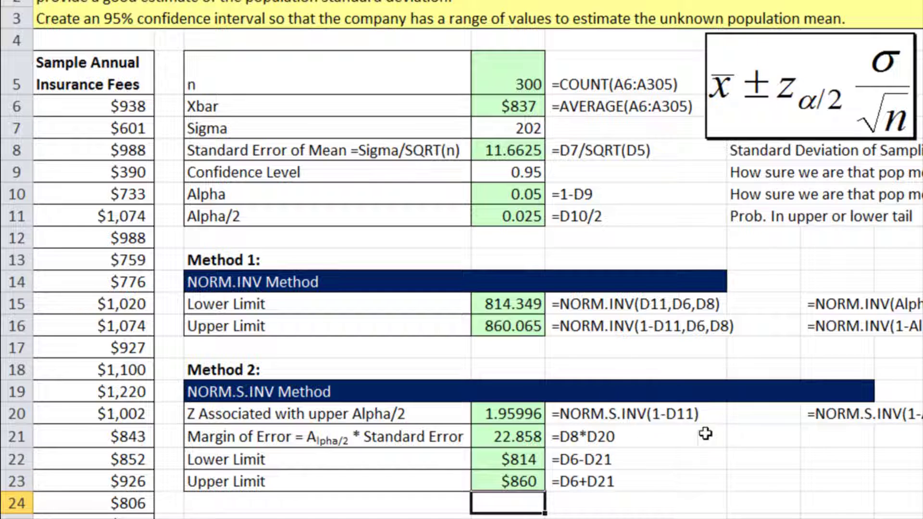
Format the Method 2 lower and upper limits in D22:D23 to show two decimal places.
drag(526, 462, 524, 480)
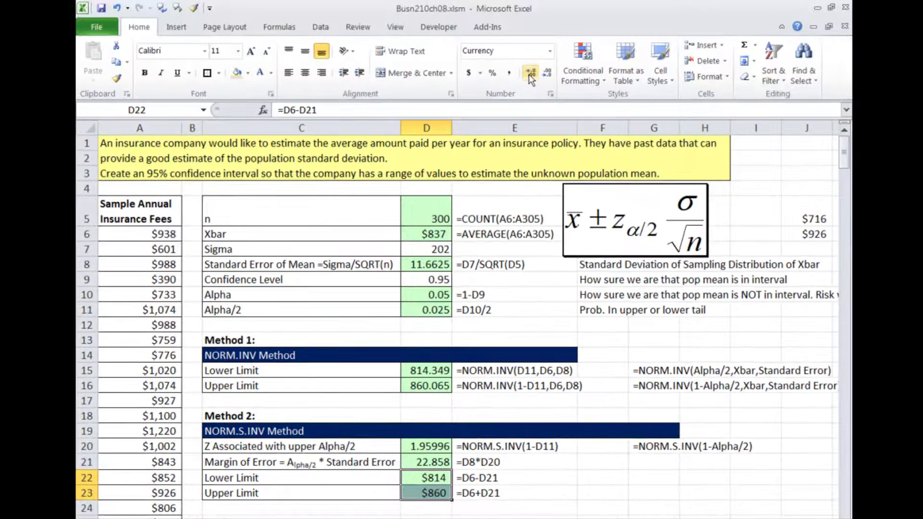
click(565, 19)
click(566, 18)
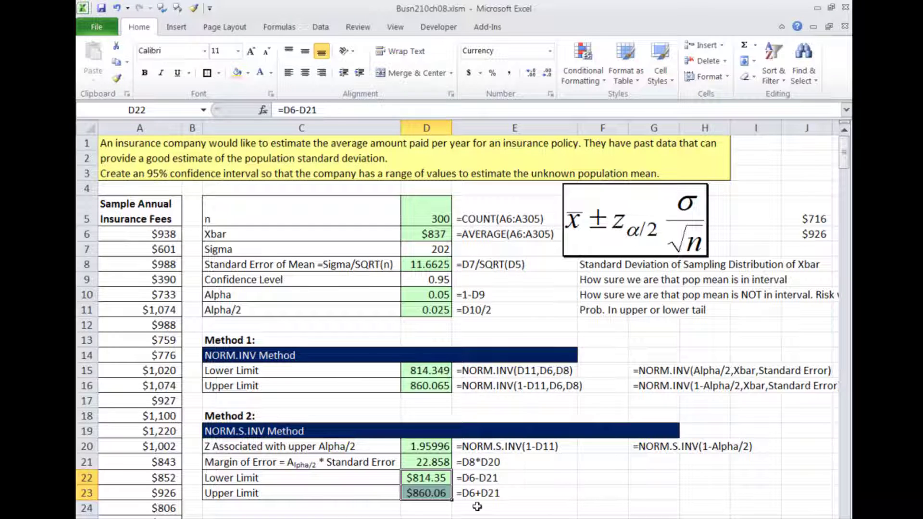
click(570, 494)
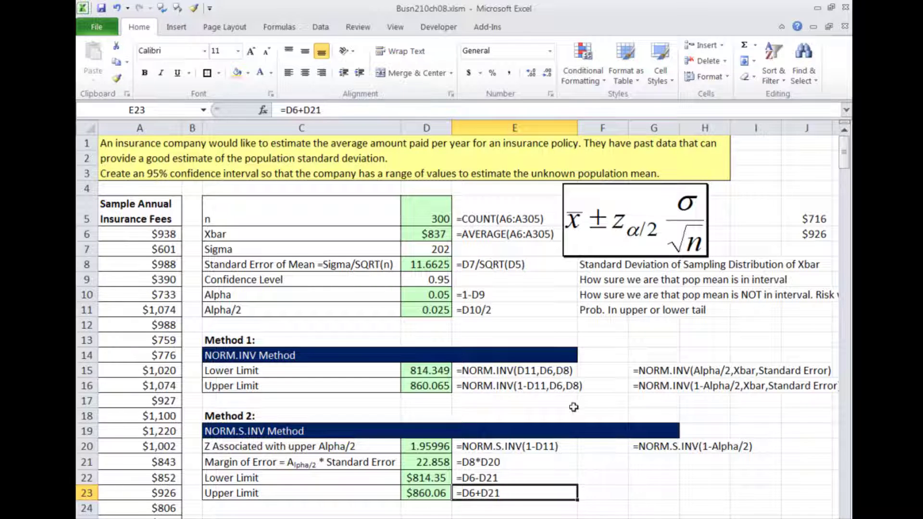
Calculate the Method 3 margin of error in D27 from alpha, sigma and sample size with =CONFIDENCE.NORM(D10,D7,D5).
scroll(843, 517, down, 3)
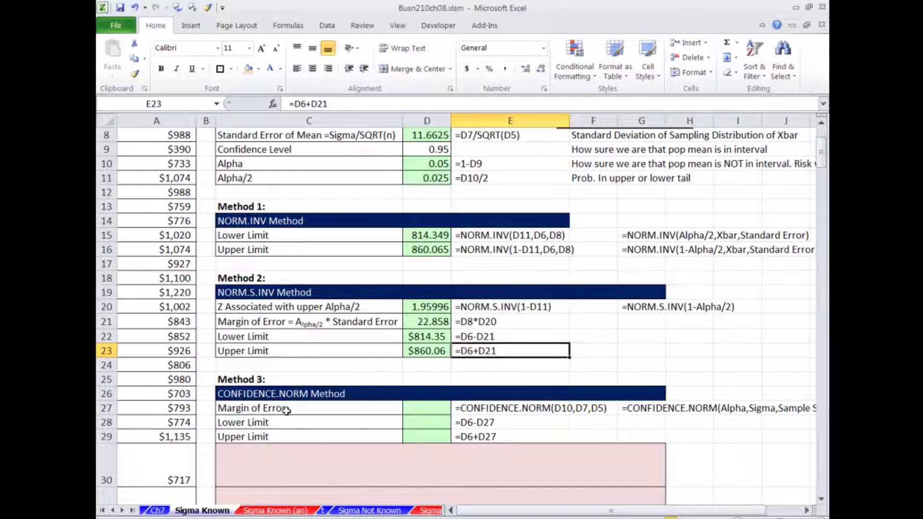
click(420, 411)
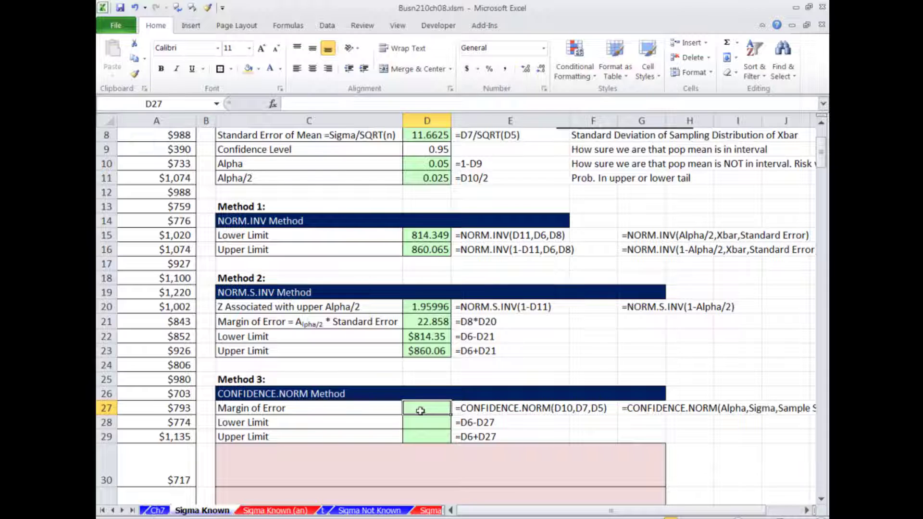
scroll(563, 368, up, 3)
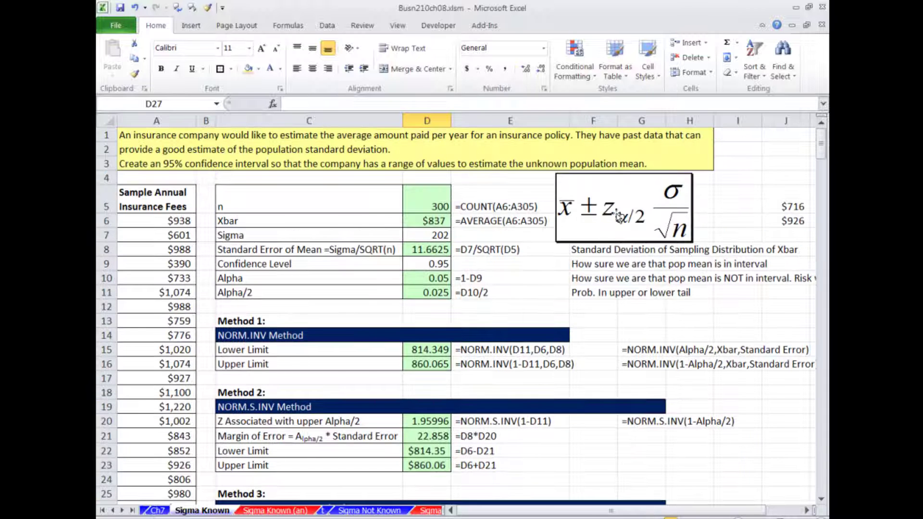
scroll(553, 408, down, 1)
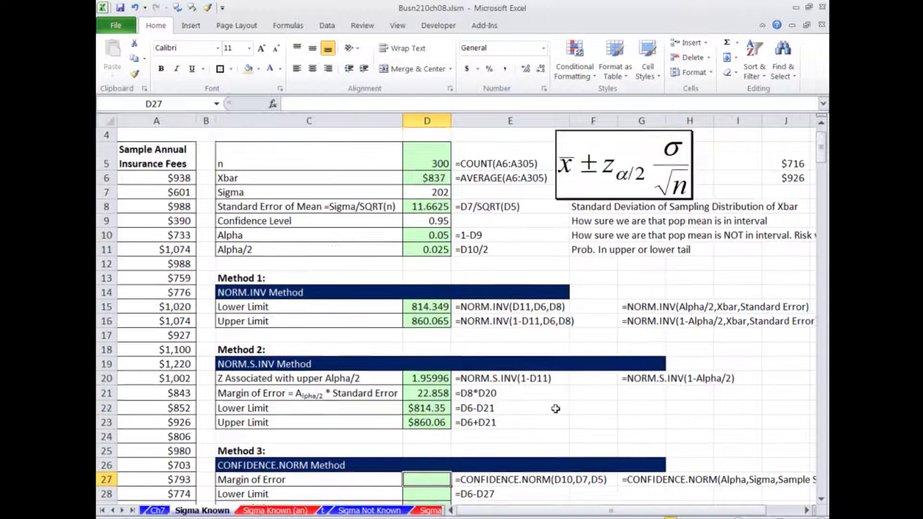
text(=con)
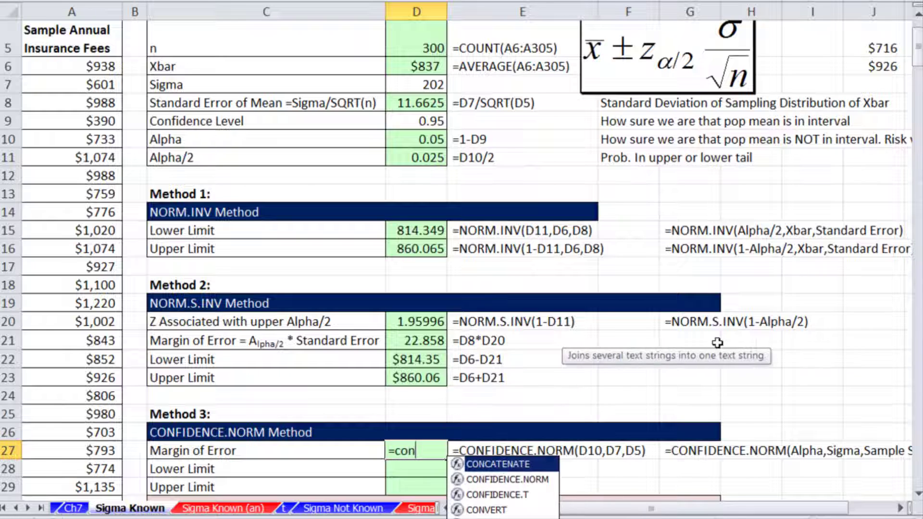
key(Down)
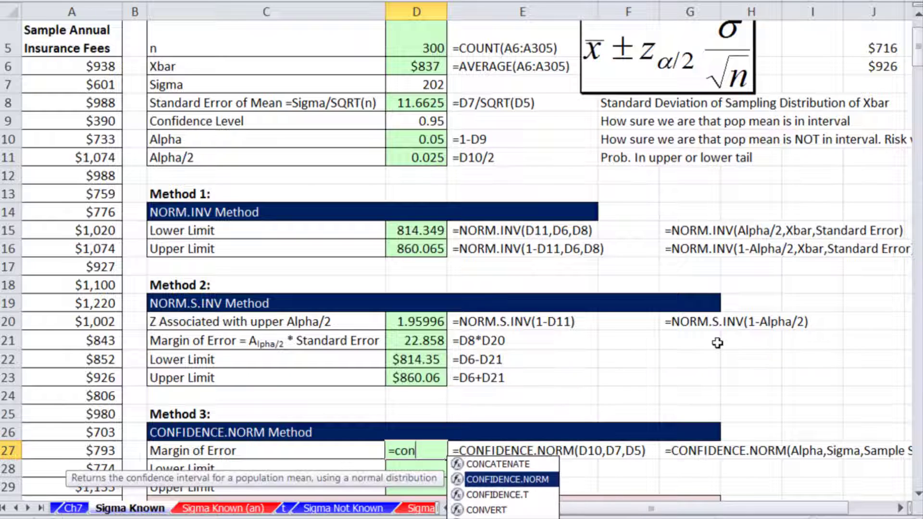
key(Tab)
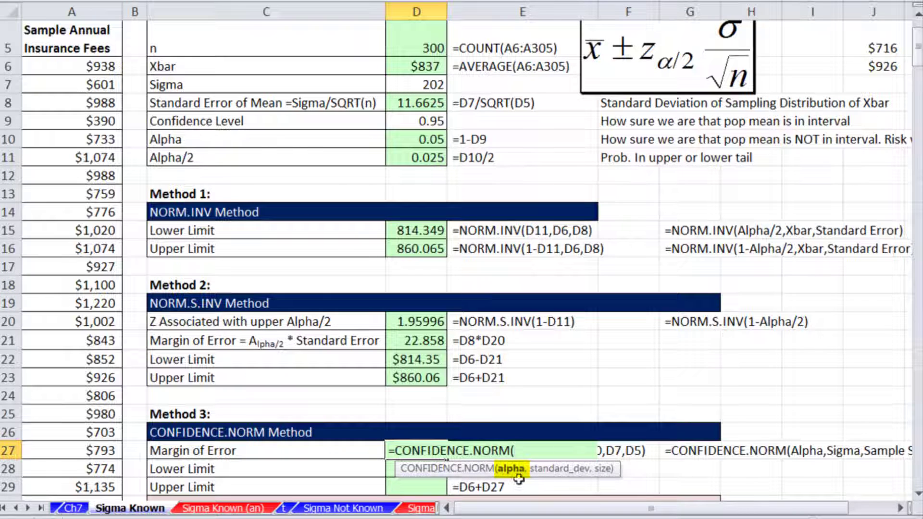
click(402, 141)
text(,)
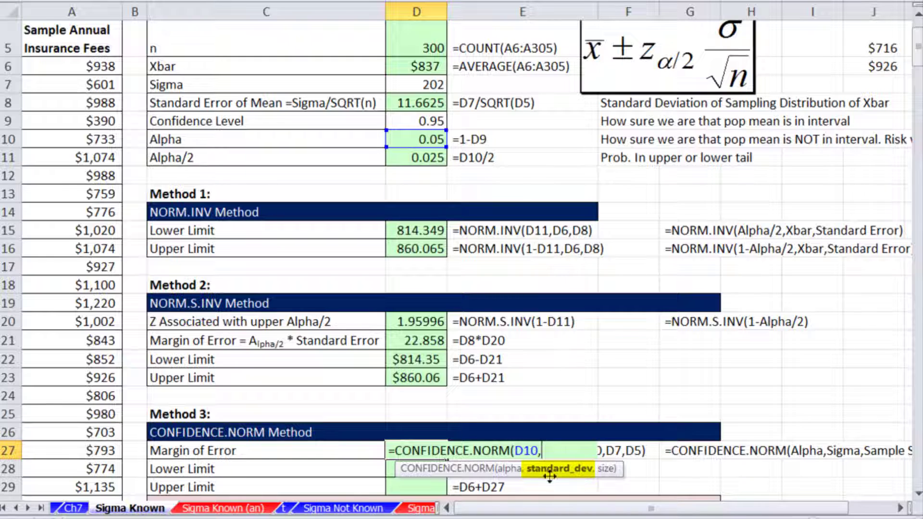
click(422, 83)
text(,)
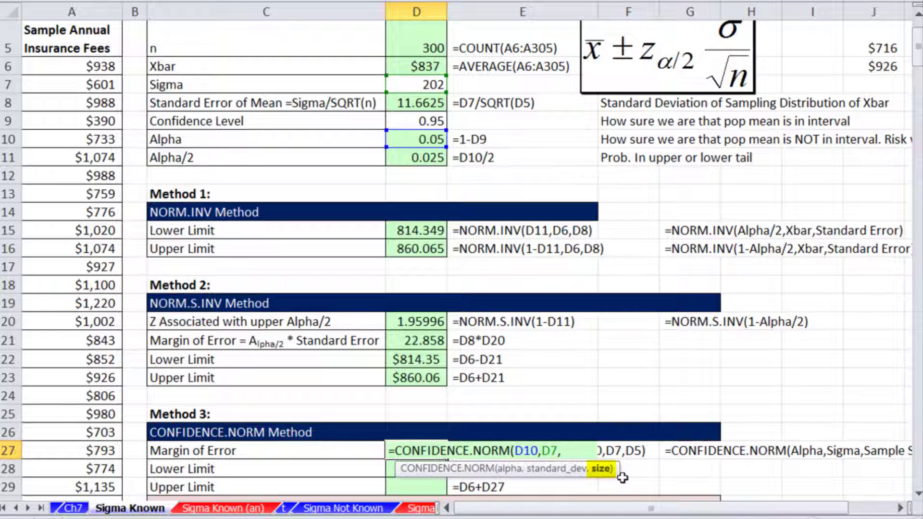
click(427, 44)
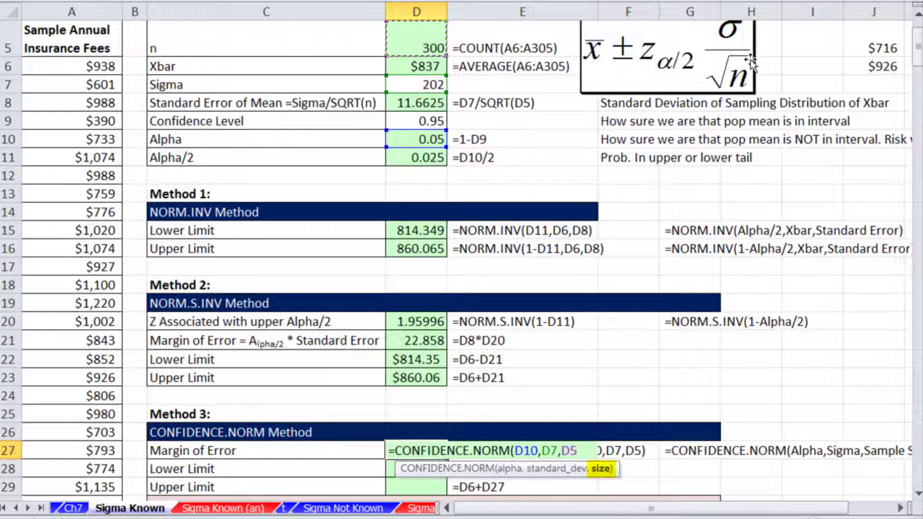
click(554, 452)
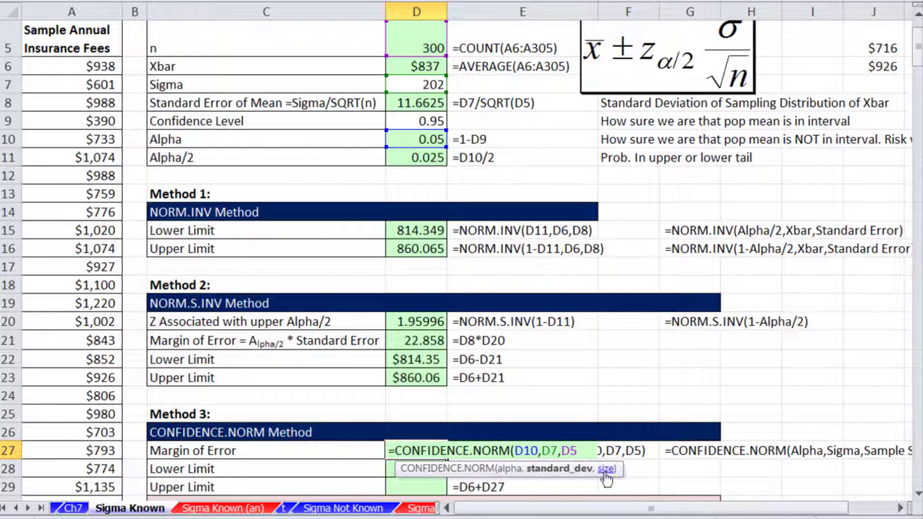
click(568, 452)
key(Return)
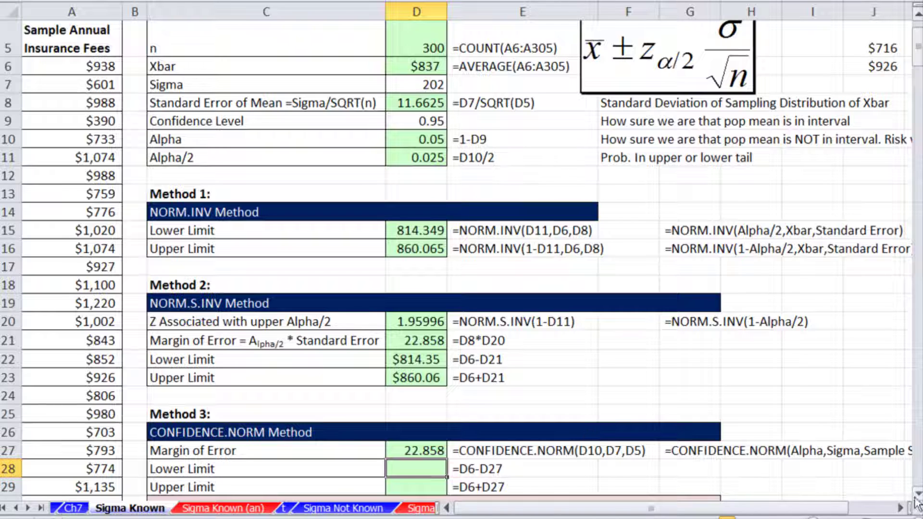
Calculate the Method 3 lower limit in D28 by subtracting the margin of error from Xbar with =D6-D27.
text(=)
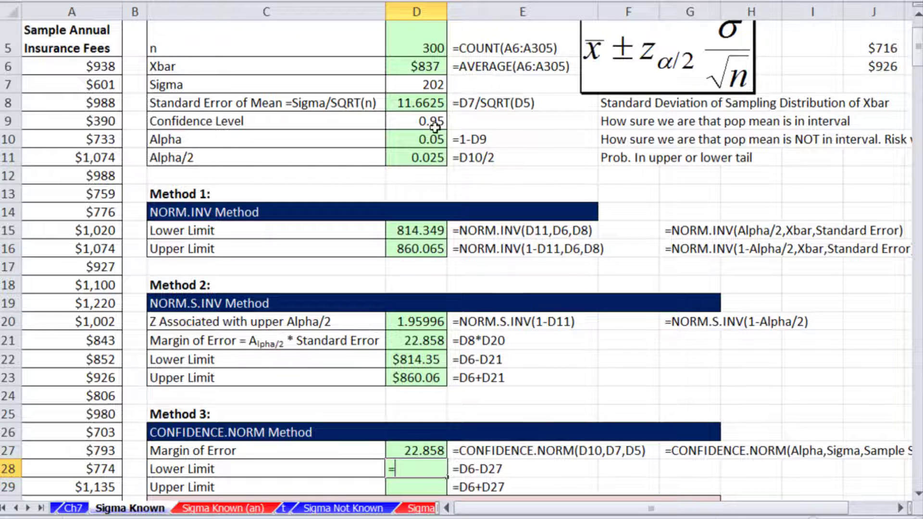
click(404, 69)
text(-)
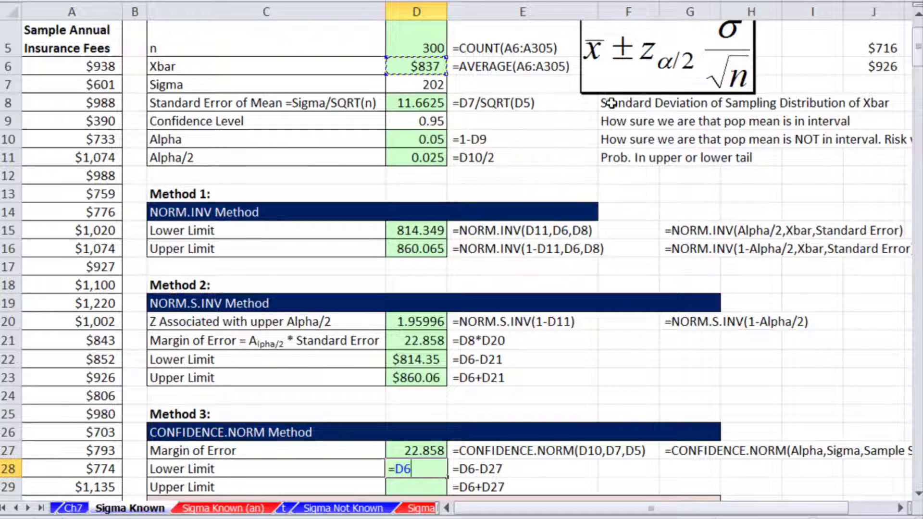
click(424, 451)
key(Return)
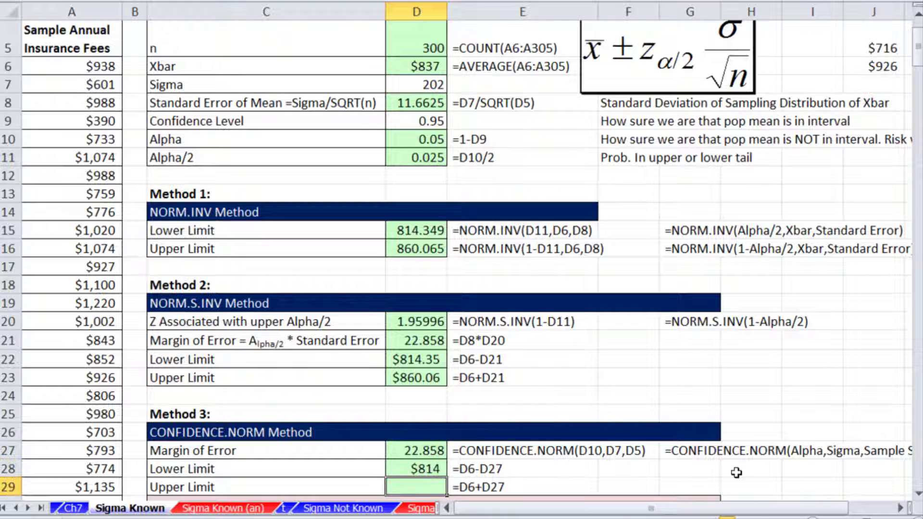
Calculate the Method 3 upper limit in D29 with =D6+D27 and format D28:D29 to show two decimal places.
text(=)
click(439, 63)
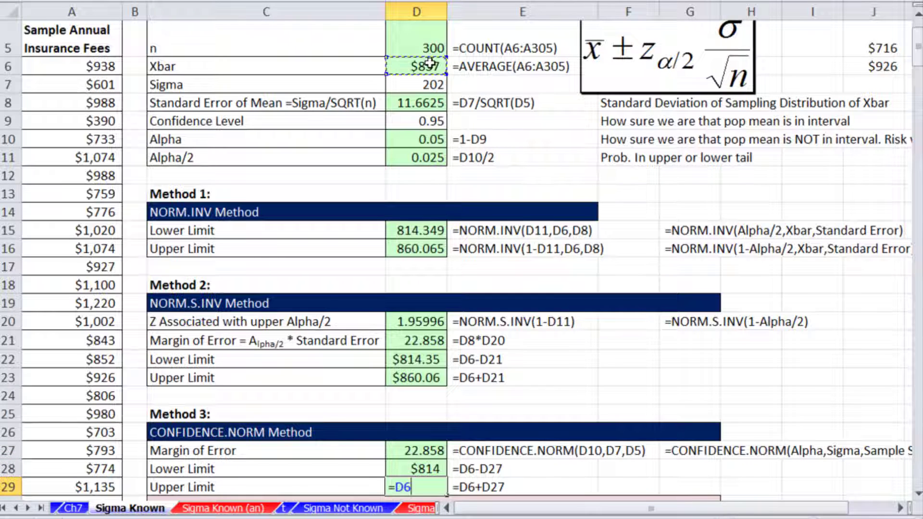
text(+)
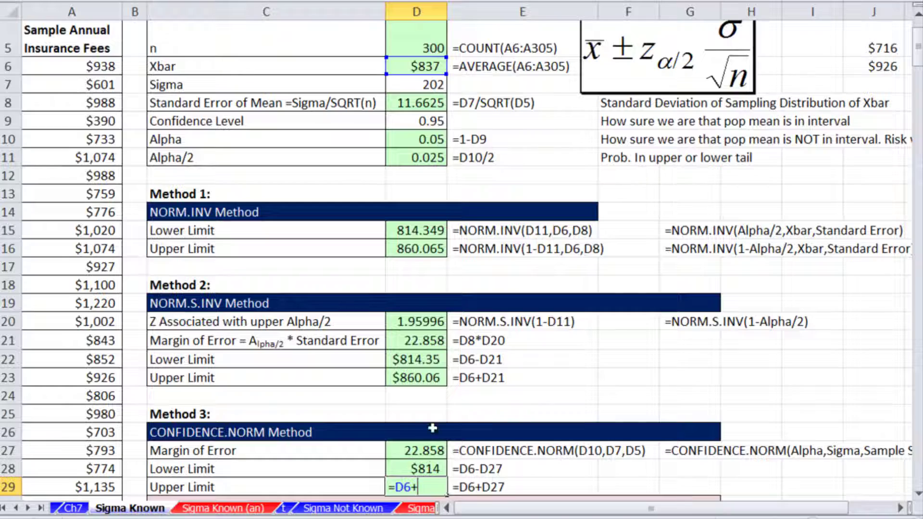
click(428, 452)
key(Return)
drag(416, 469, 416, 487)
Read the confidence interval interpretations in rows 30 to 34 and examine the sampling distribution sketches beneath them.
scroll(918, 494, down, 5)
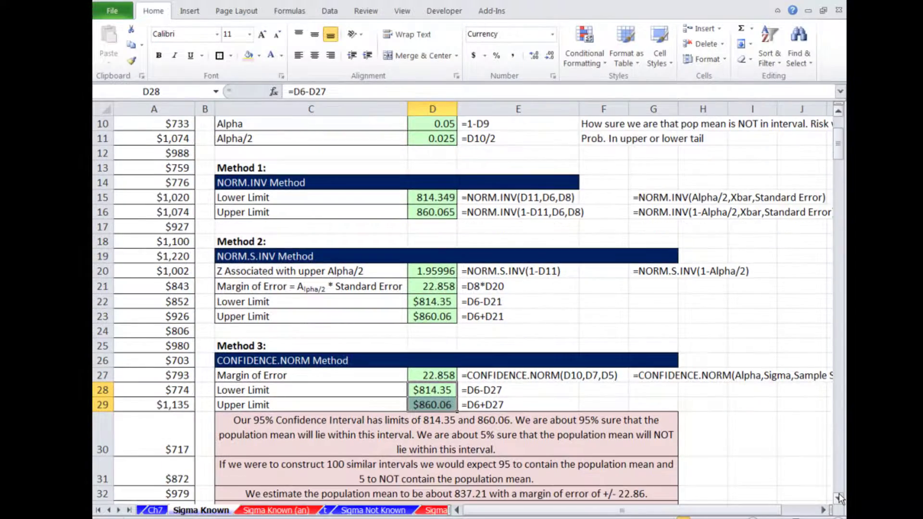
scroll(839, 499, down, 4)
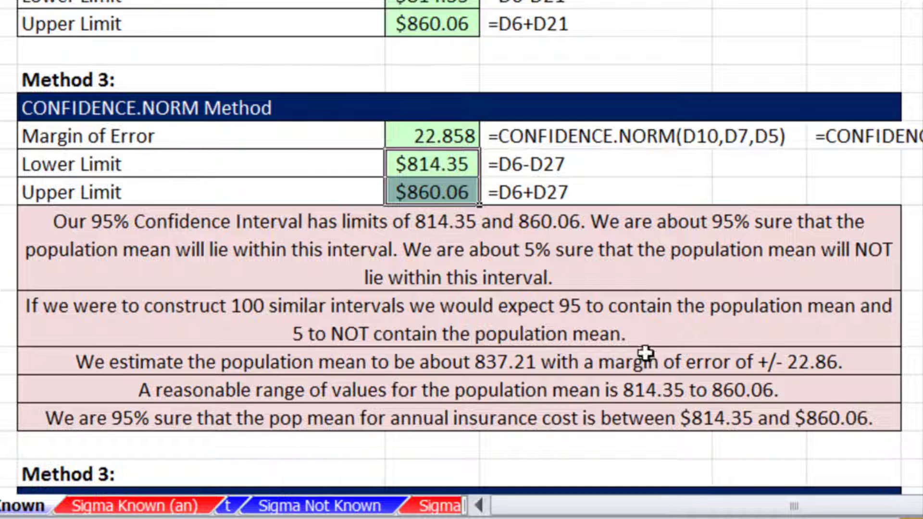
click(913, 361)
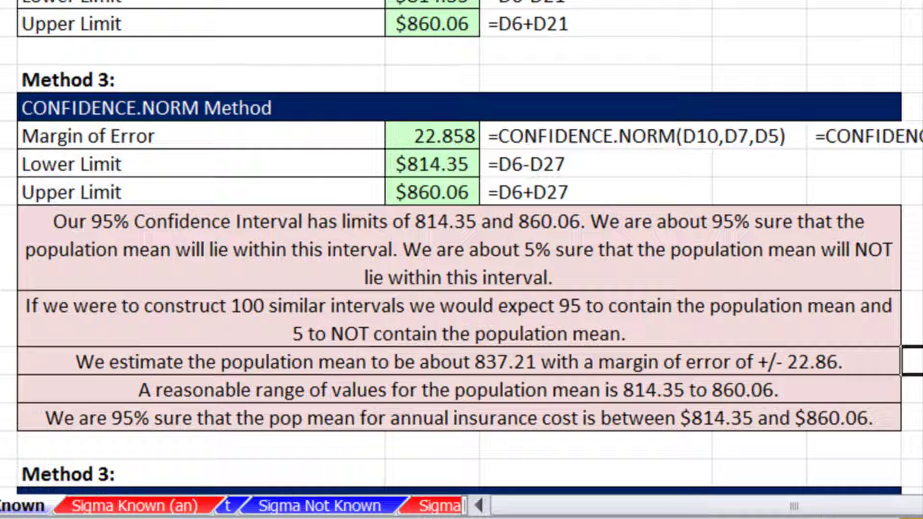
click(912, 418)
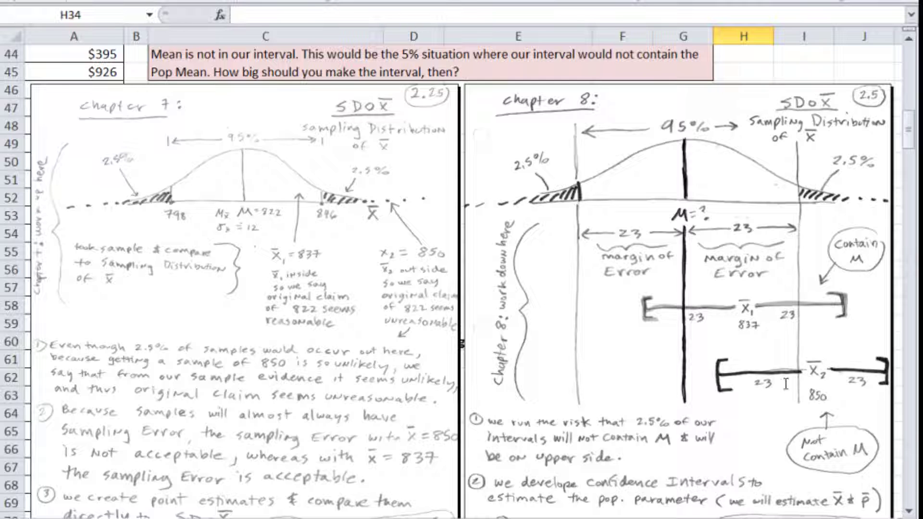
Calculate the lower limit for the 850 sample mean in D40 by subtracting the margin of error with =D39-D38.
scroll(640, 372, up, 5)
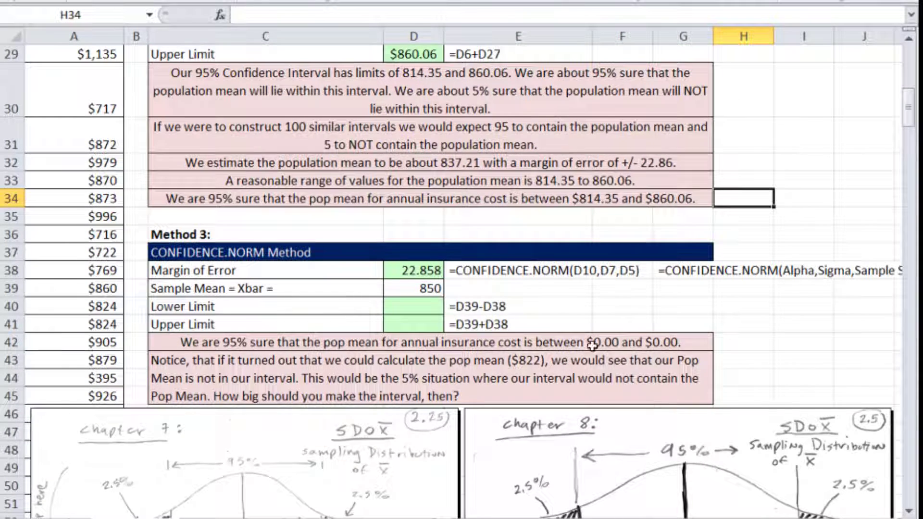
click(415, 306)
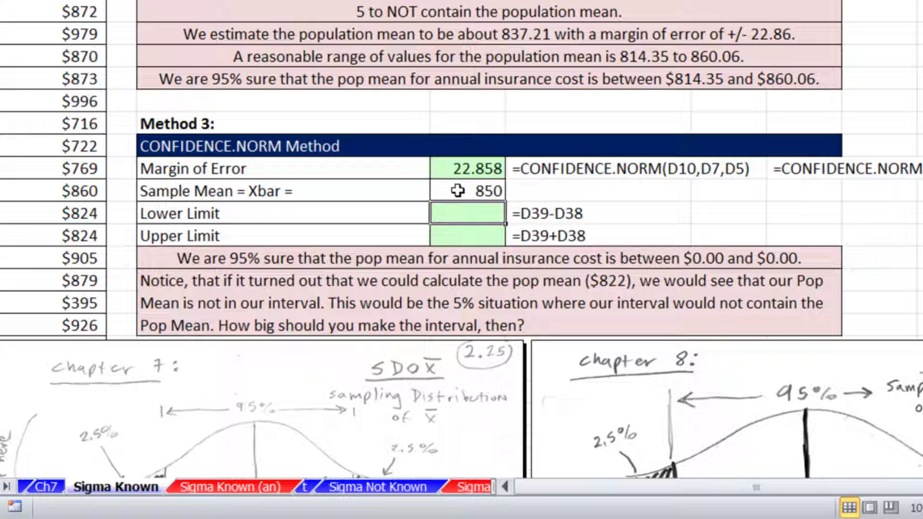
click(457, 191)
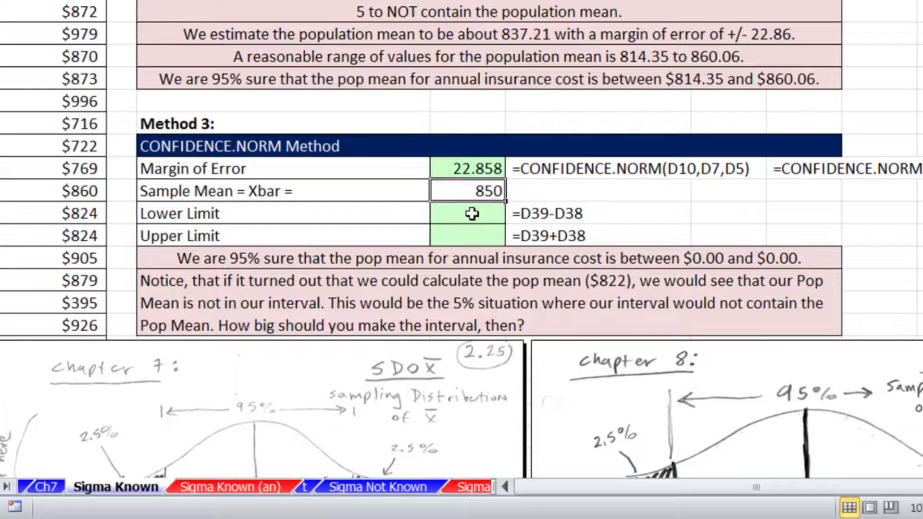
click(472, 214)
text(=)
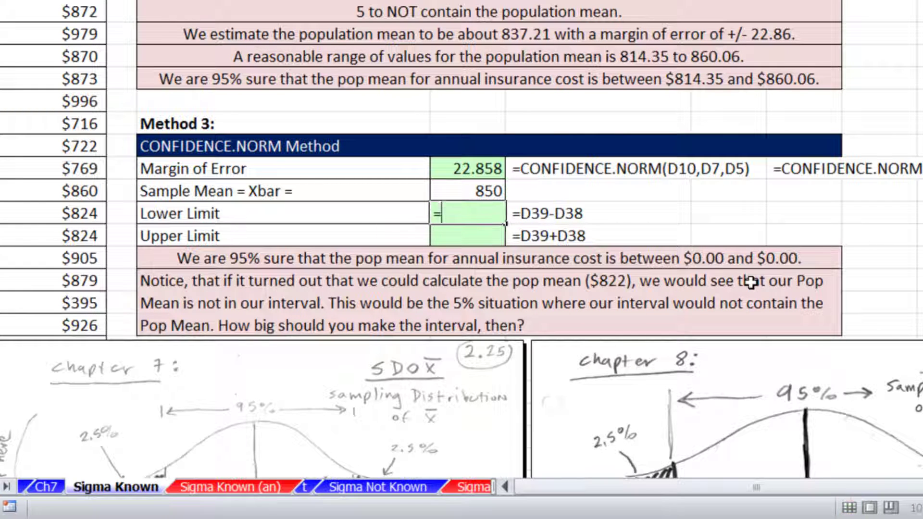
click(491, 192)
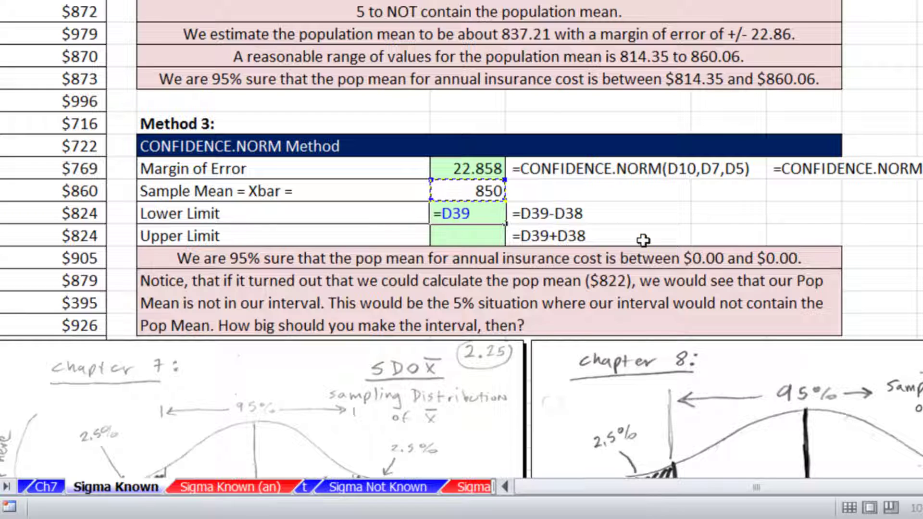
text(-)
click(479, 169)
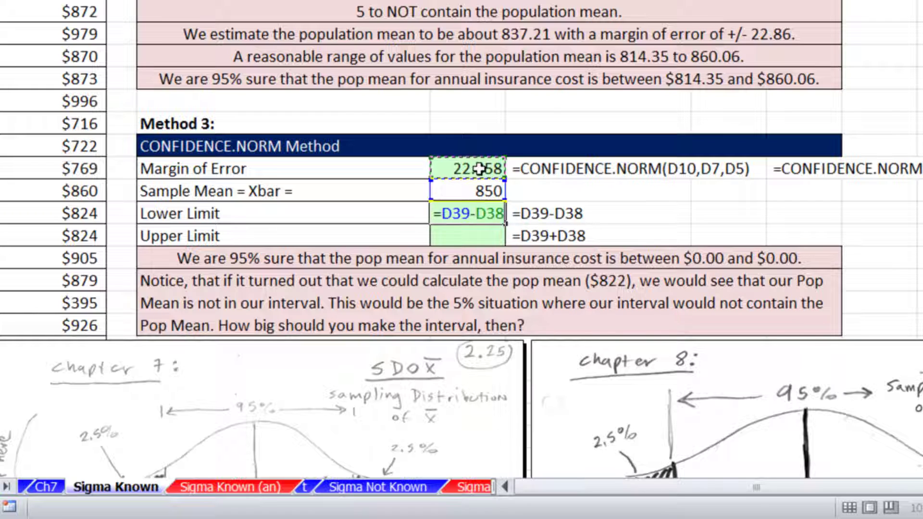
key(Return)
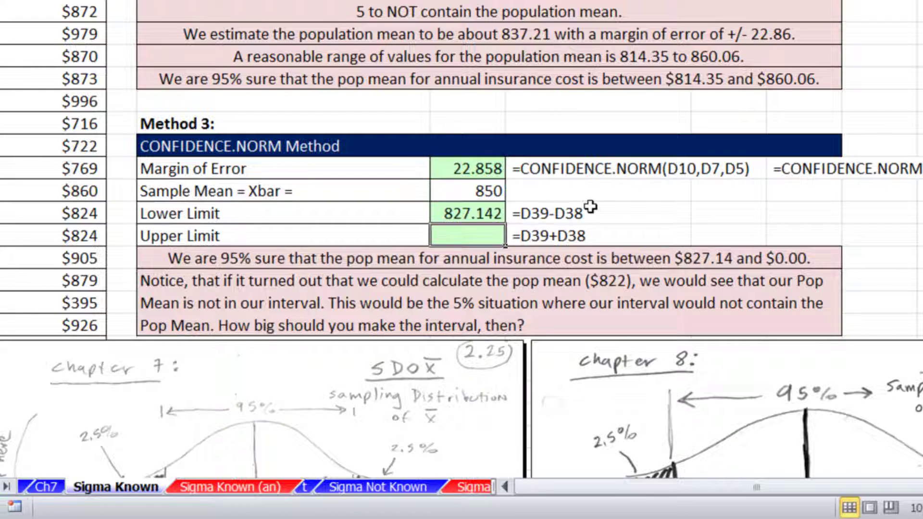
Calculate the upper limit for the 850 sample mean in D41 by adding the margin of error with =D39+D38.
text(=)
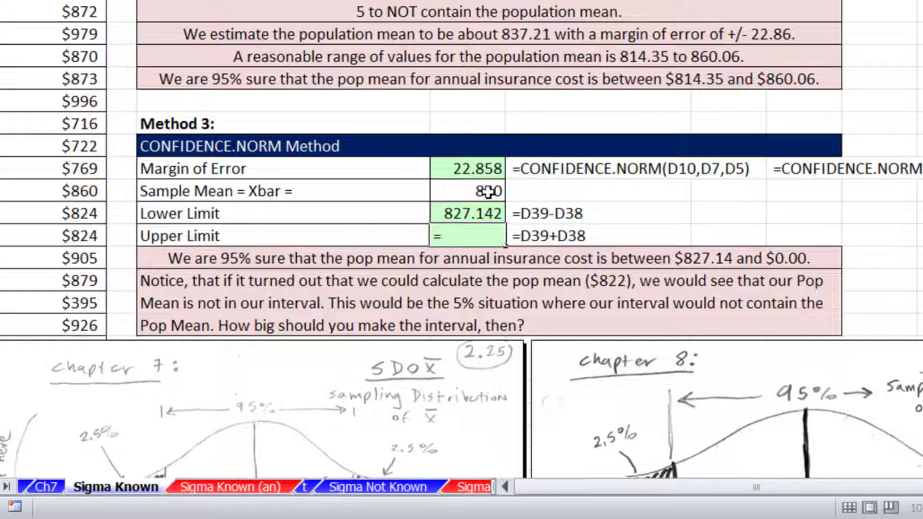
click(496, 191)
text(+)
click(491, 168)
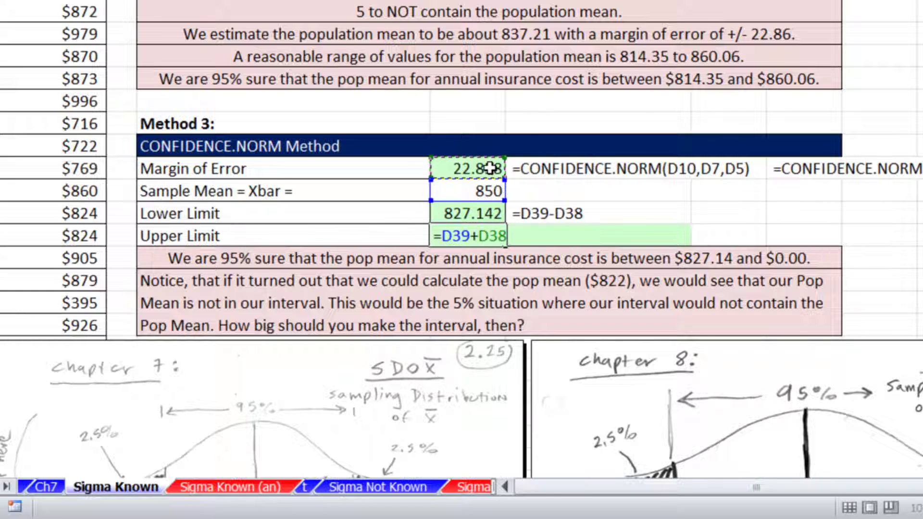
key(Return)
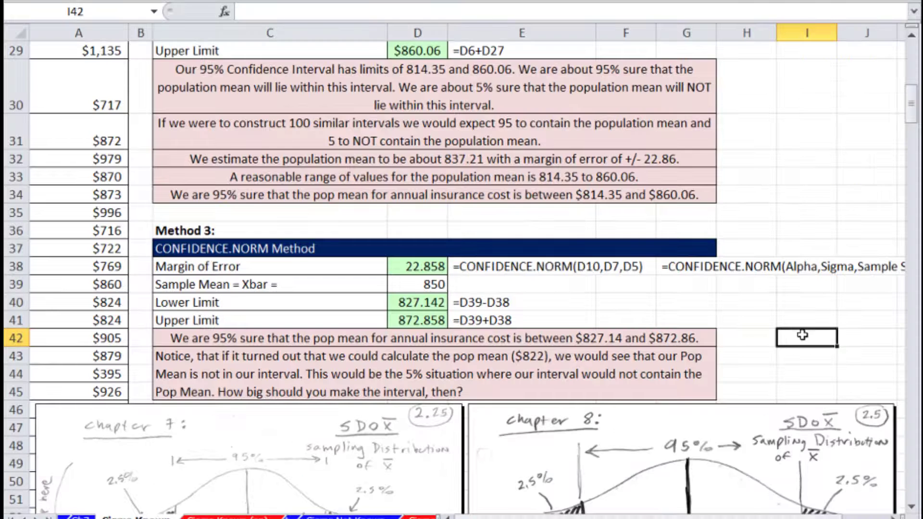
Compare the interval for the 850 sample mean with the Chapter 8 sketch and review the three calculation methods.
scroll(462, 289, down, 3)
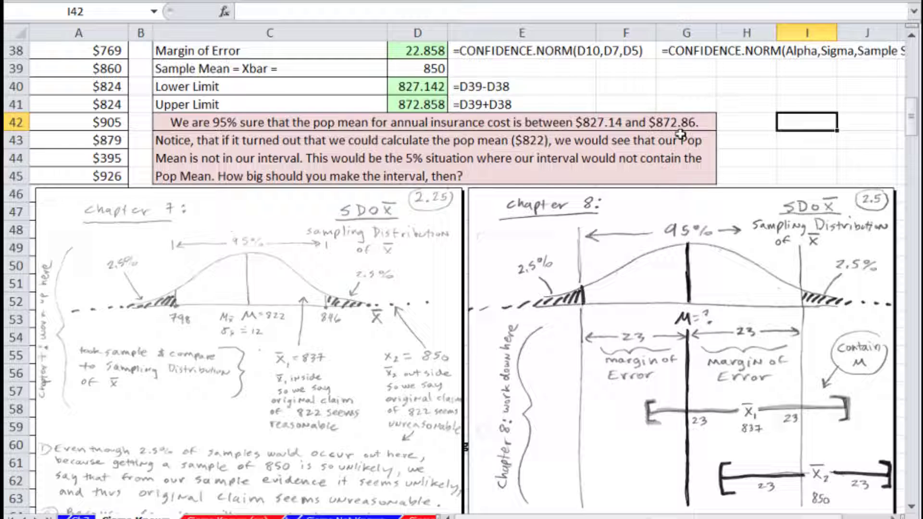
click(738, 126)
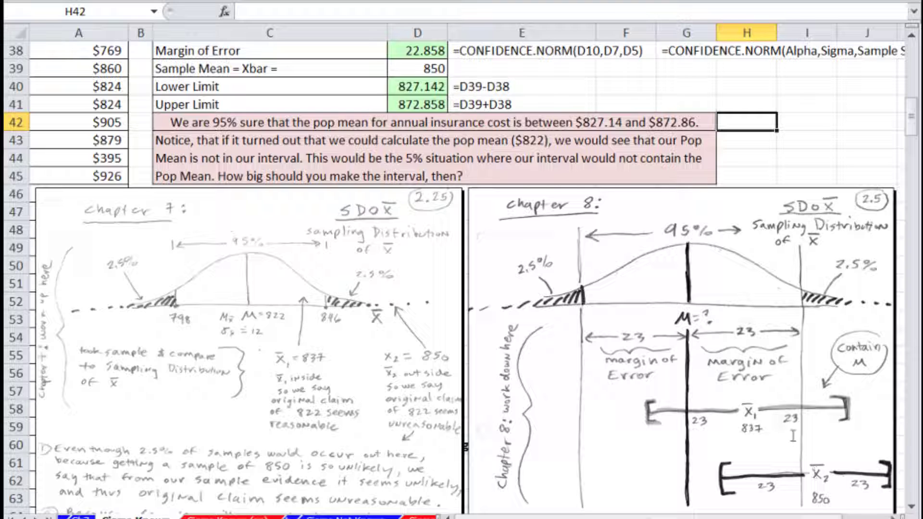
key(Down)
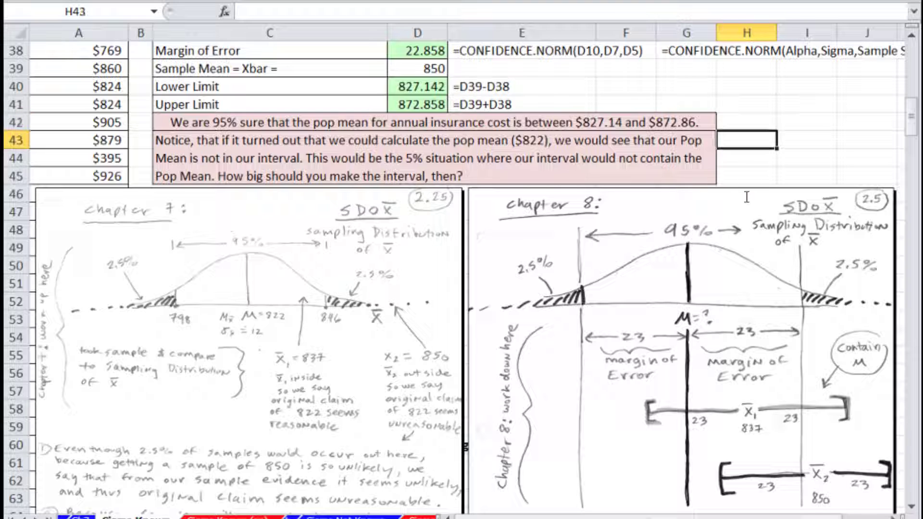
scroll(747, 197, up, 12)
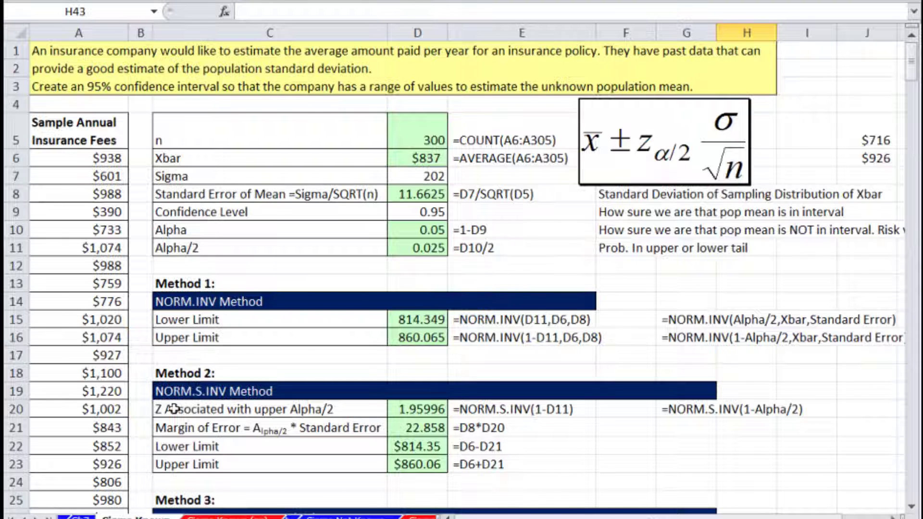
scroll(274, 435, down, 2)
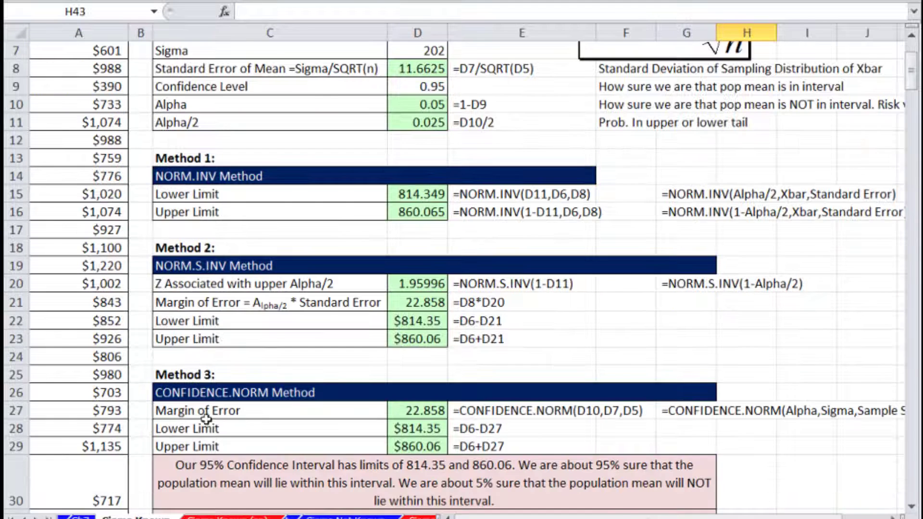